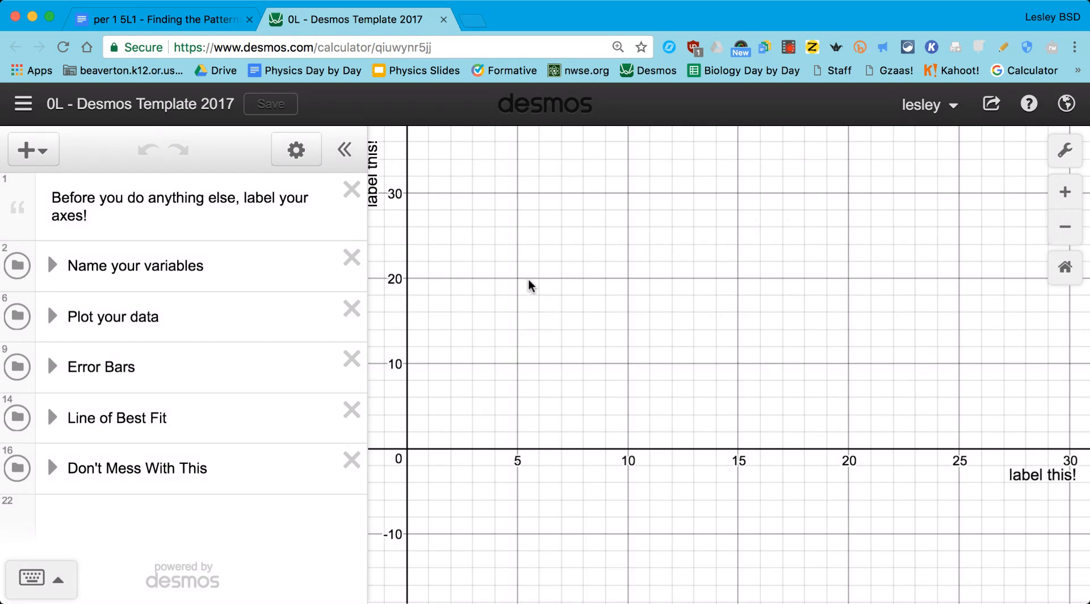
# Label the graph's x-axis "Frequency (Hz)" in the graph settings.
pyautogui.moveTo(531, 285); pyautogui.dragTo(538, 354)
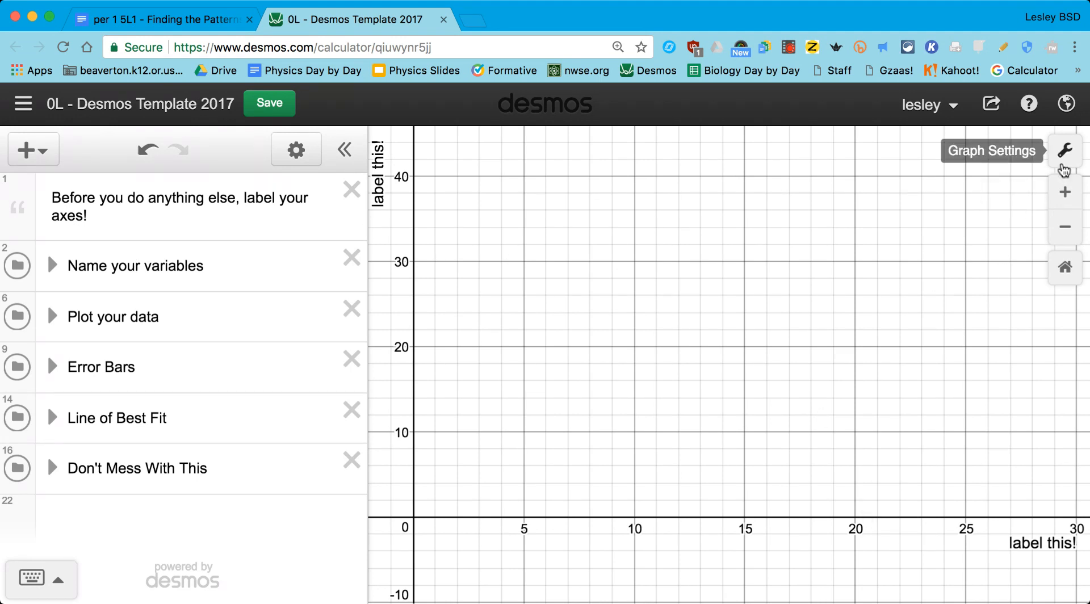
pyautogui.click(1065, 154)
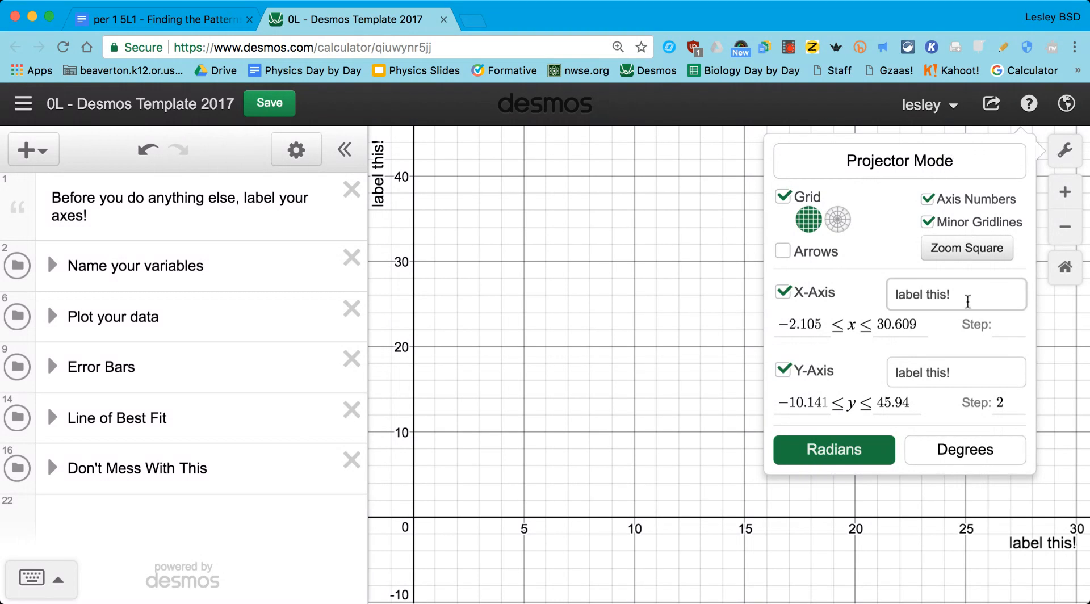
pyautogui.moveTo(963, 297); pyautogui.dragTo(867, 298)
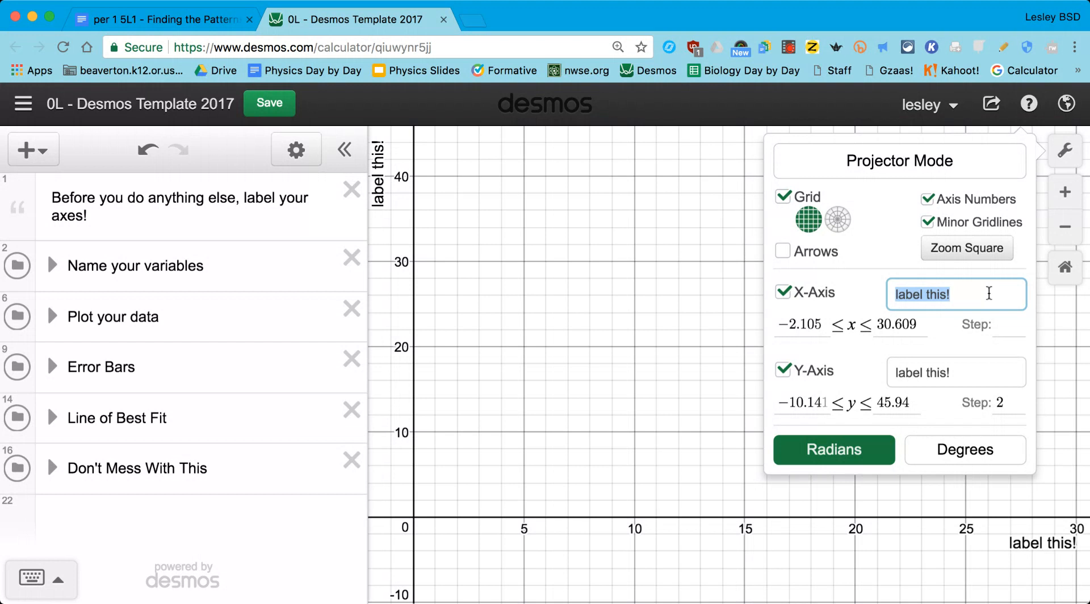
pyautogui.write('Fre')
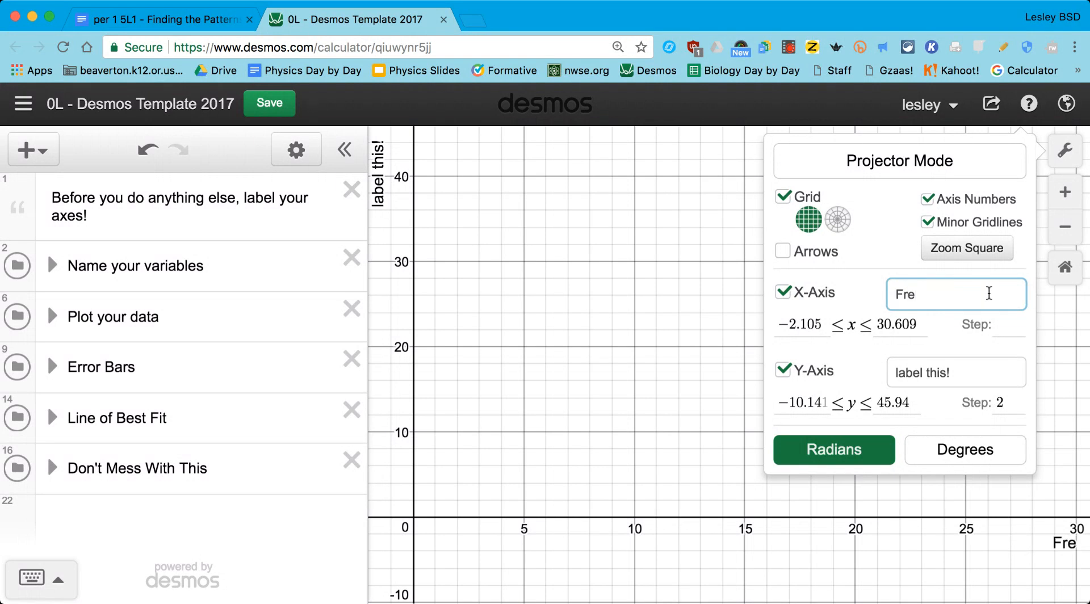
pyautogui.write('quency (')
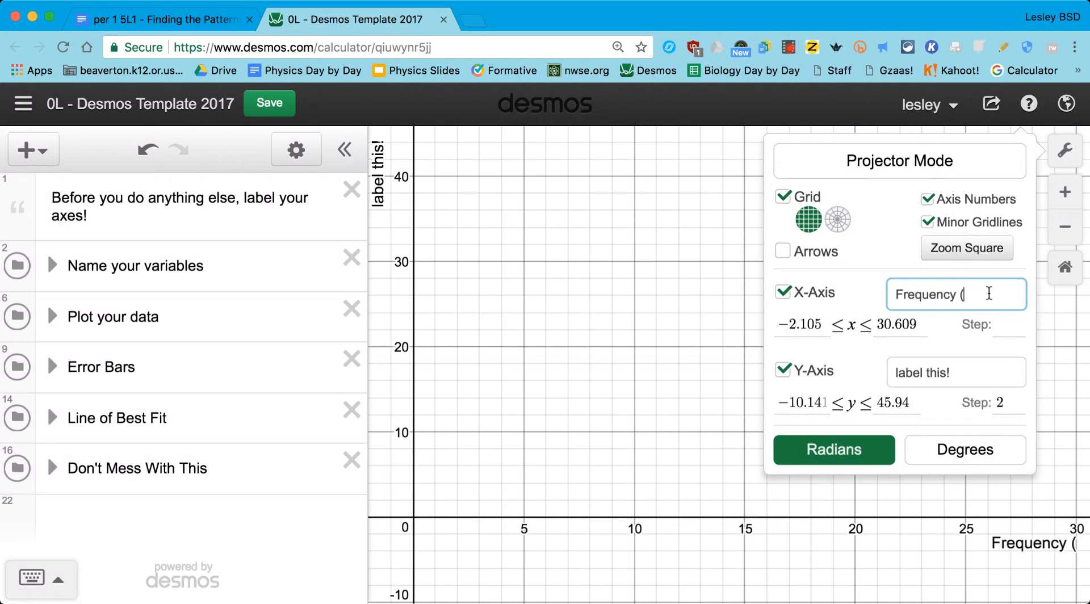
pyautogui.write('Hz)')
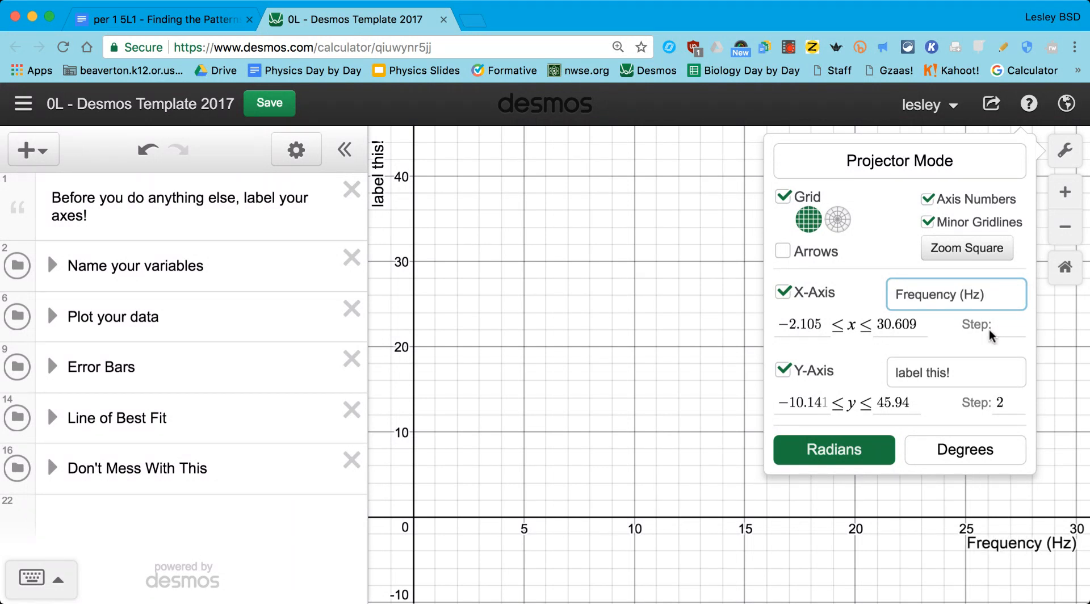
# Label the y-axis "Wavelength (cm)" and close the graph settings.
pyautogui.click(960, 374)
pyautogui.moveTo(961, 373); pyautogui.dragTo(852, 381)
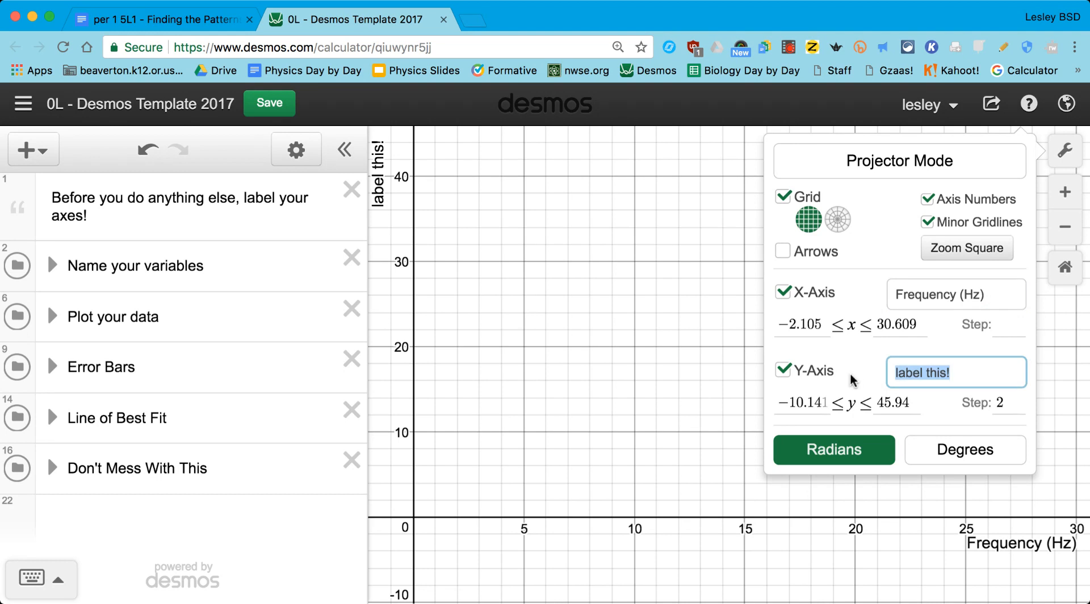
pyautogui.write('Wavelength ')
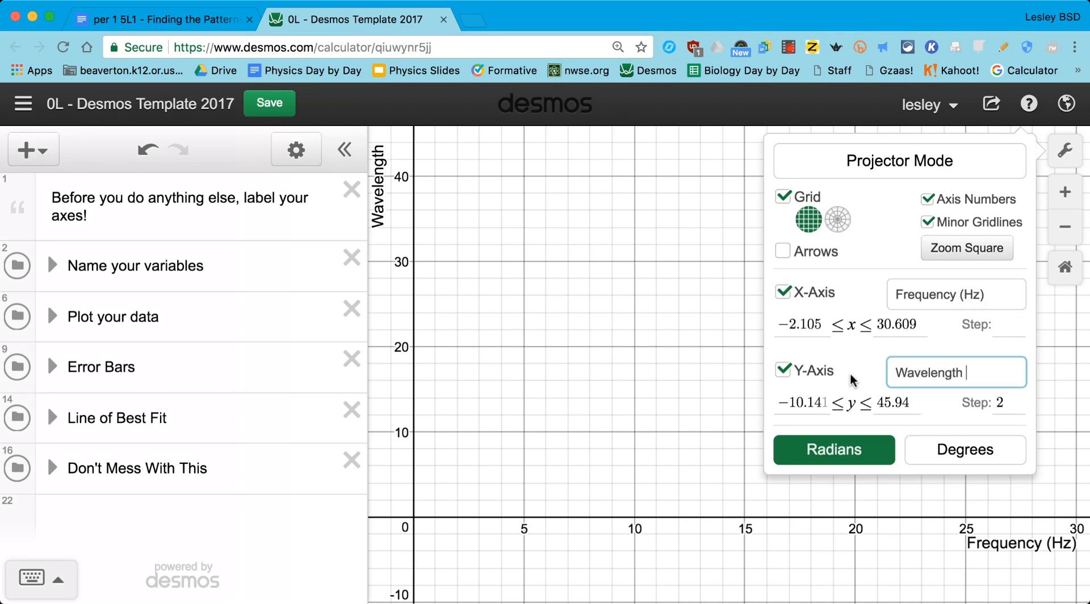
pyautogui.write('(cm)')
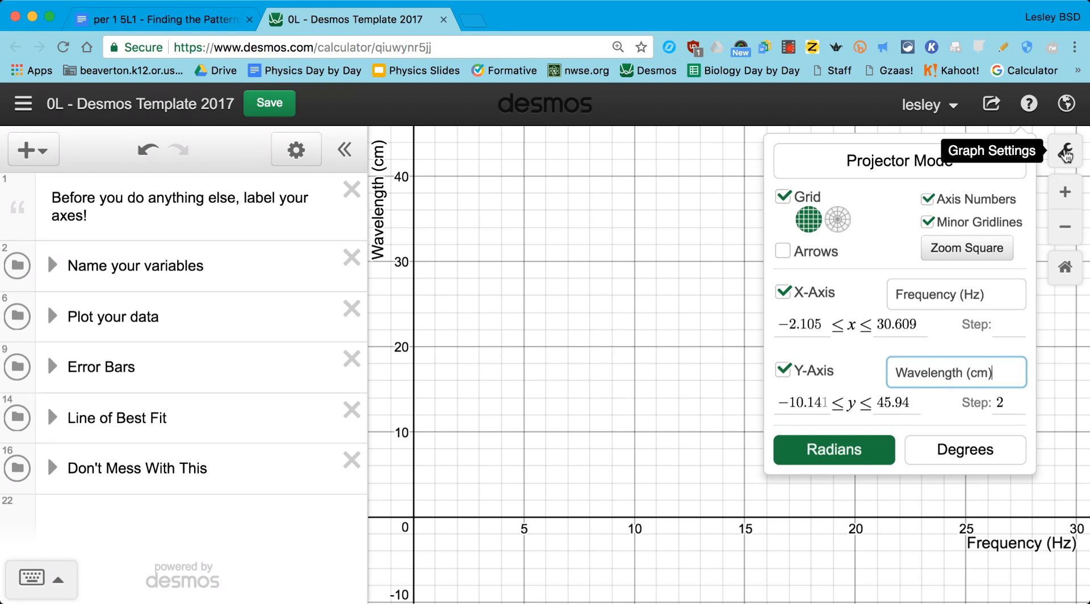
pyautogui.click(1066, 154)
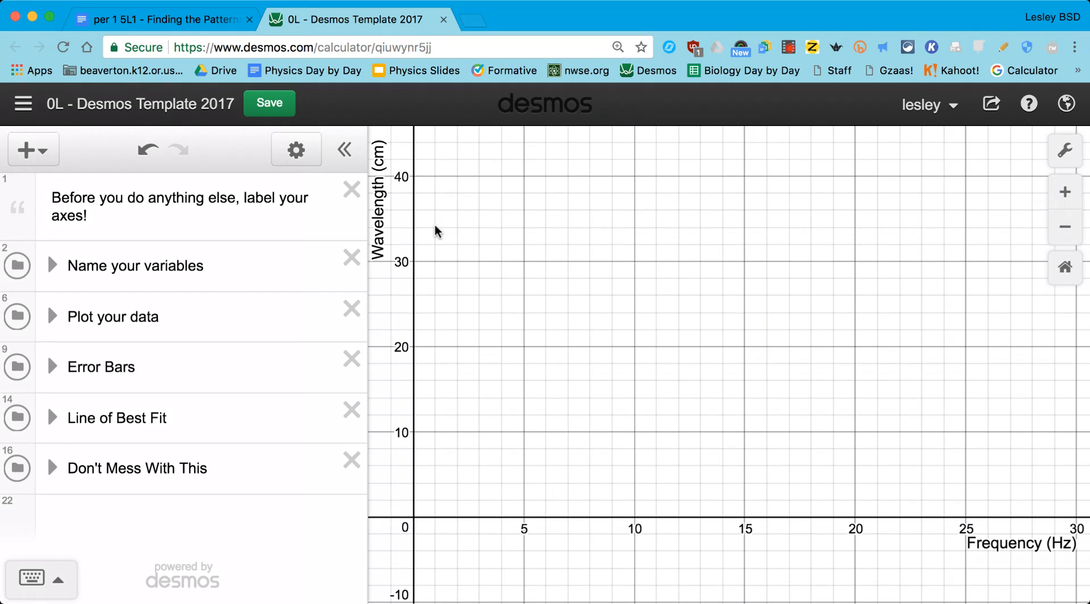
# Expand the "Name your variables" folder and replace the question mark in the x₁ expression so it reads x₁ = f₁.
pyautogui.moveTo(551, 294); pyautogui.dragTo(556, 317)
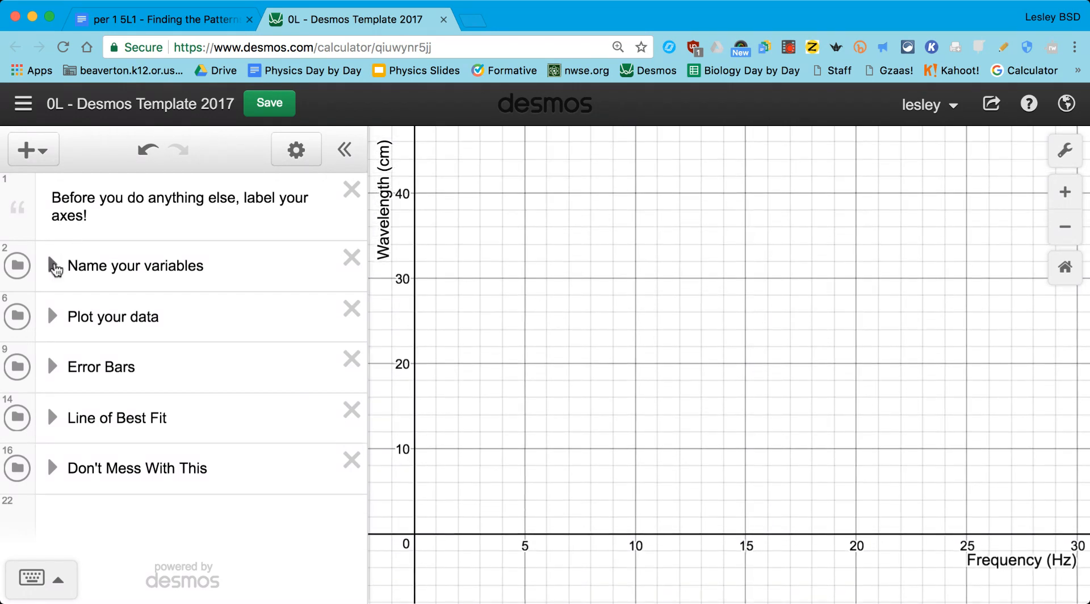
pyautogui.click(54, 264)
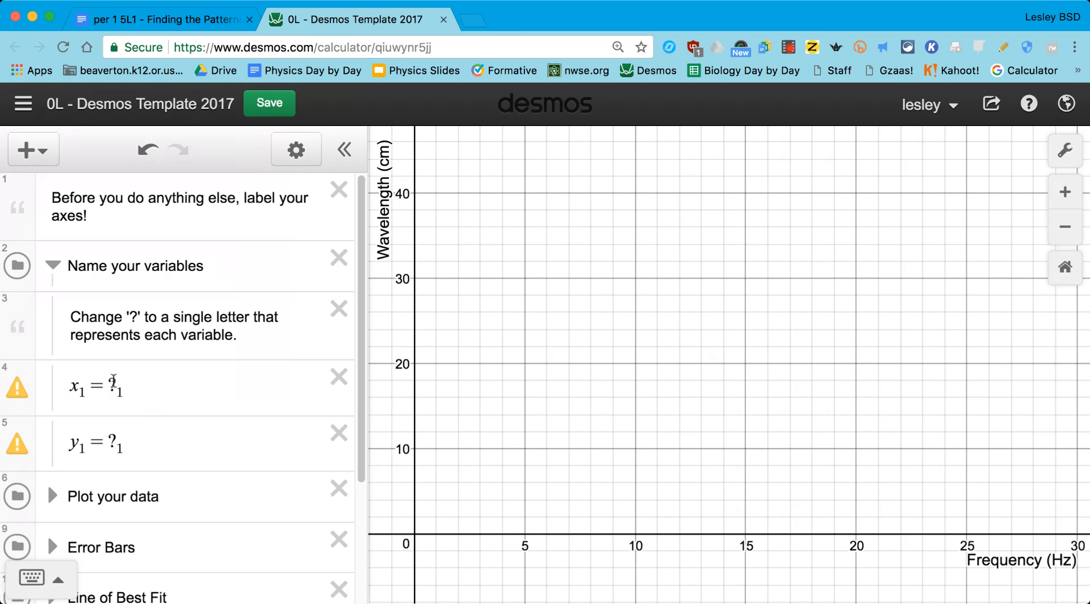
pyautogui.click(113, 387)
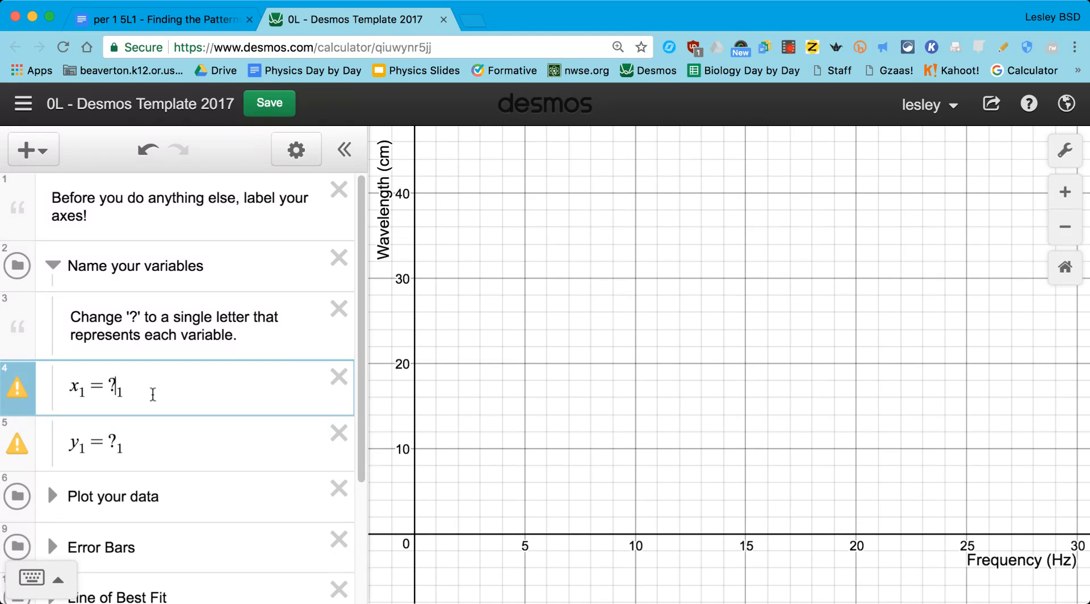
pyautogui.press('BackSpace')
pyautogui.write('f')
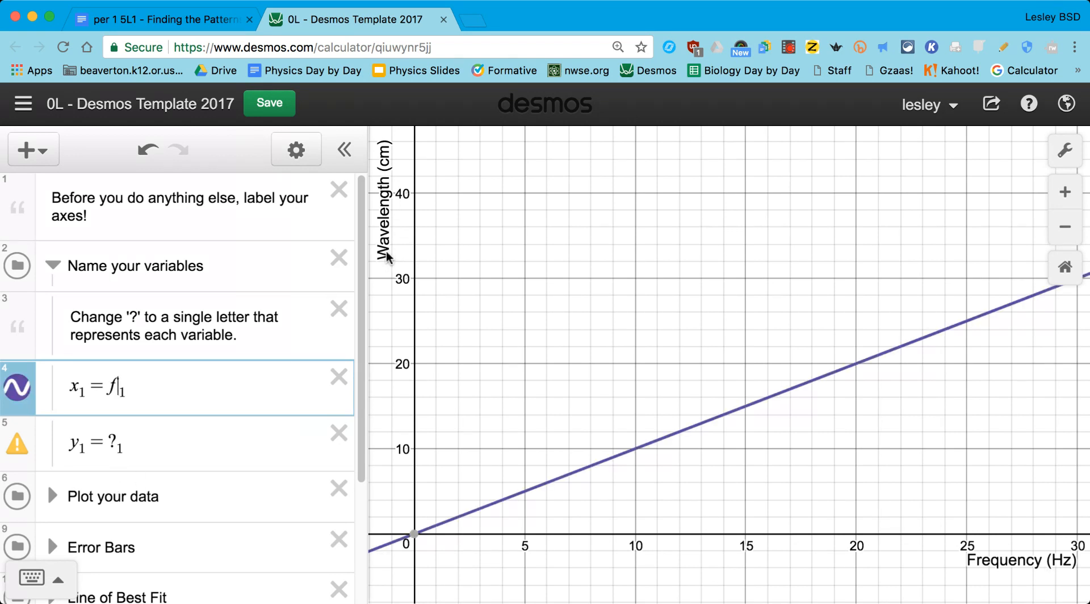
# Replace the question mark in the y₁ expression so it reads y₁ = w₁.
pyautogui.click(118, 442)
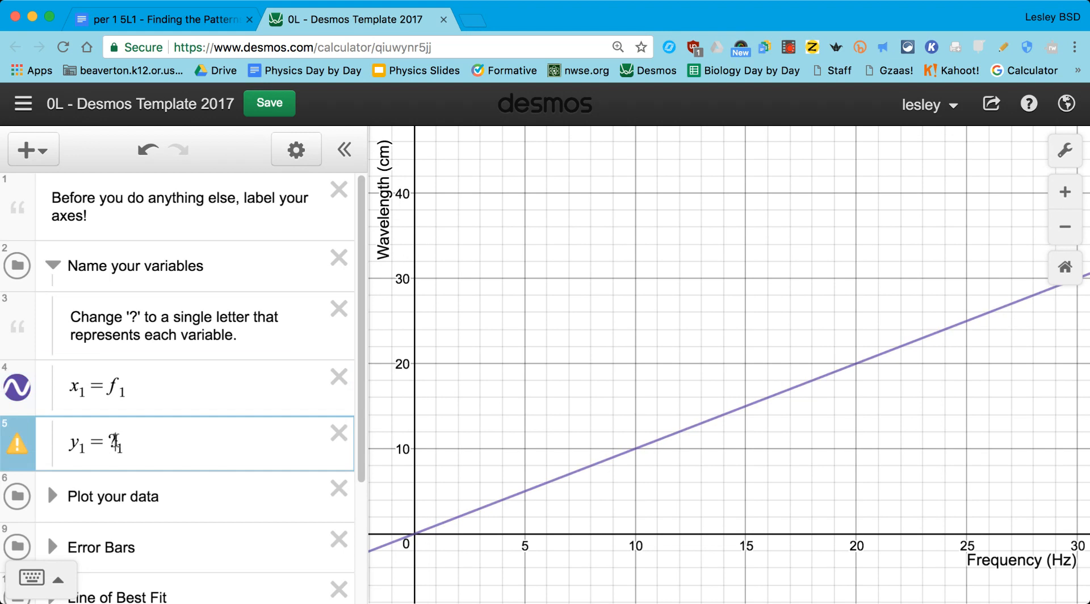
pyautogui.press('BackSpace')
pyautogui.write('v')
pyautogui.press('BackSpace')
pyautogui.write('w')
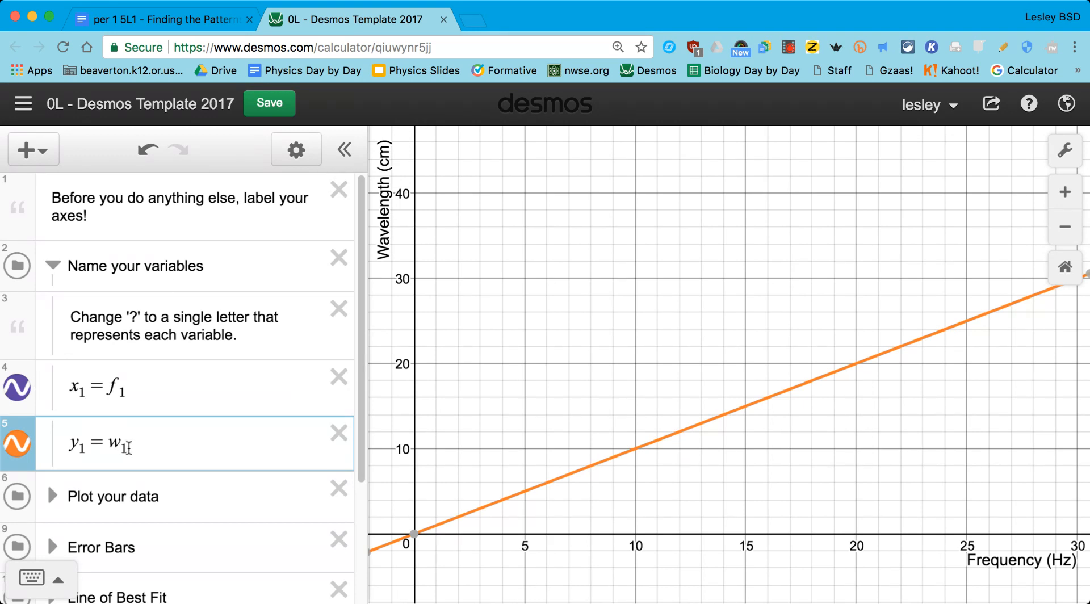
pyautogui.press('BackSpace')
pyautogui.write('1')
# Expand the "Plot your data" folder and rename the table's column headers to f₁ and w₁.
pyautogui.scroll(-1, 144, 437)
pyautogui.scroll(-1, 143, 437)
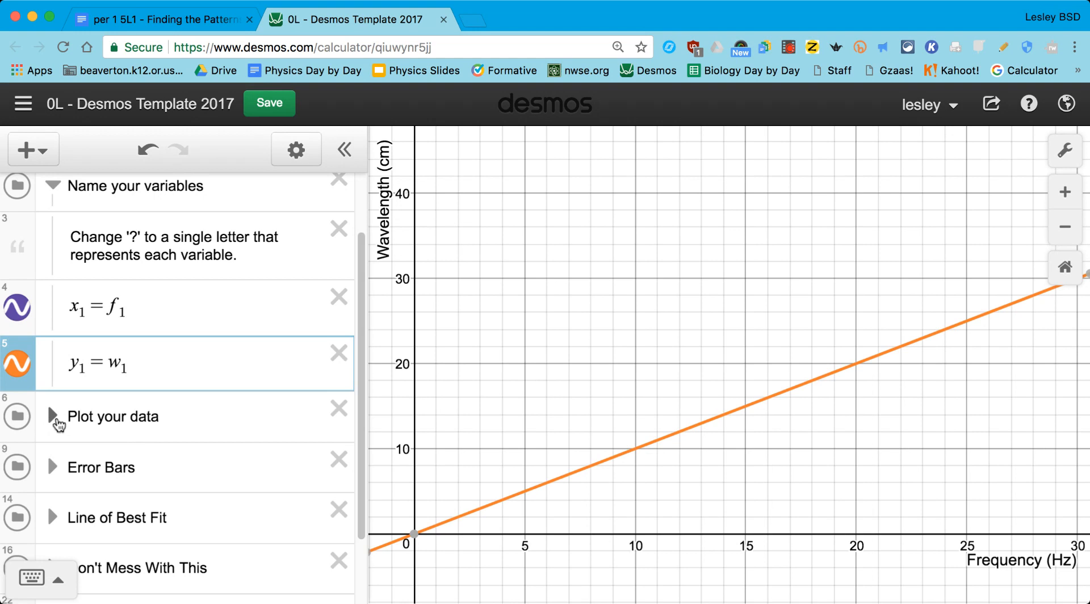
pyautogui.click(53, 421)
pyautogui.scroll(-5, 168, 404)
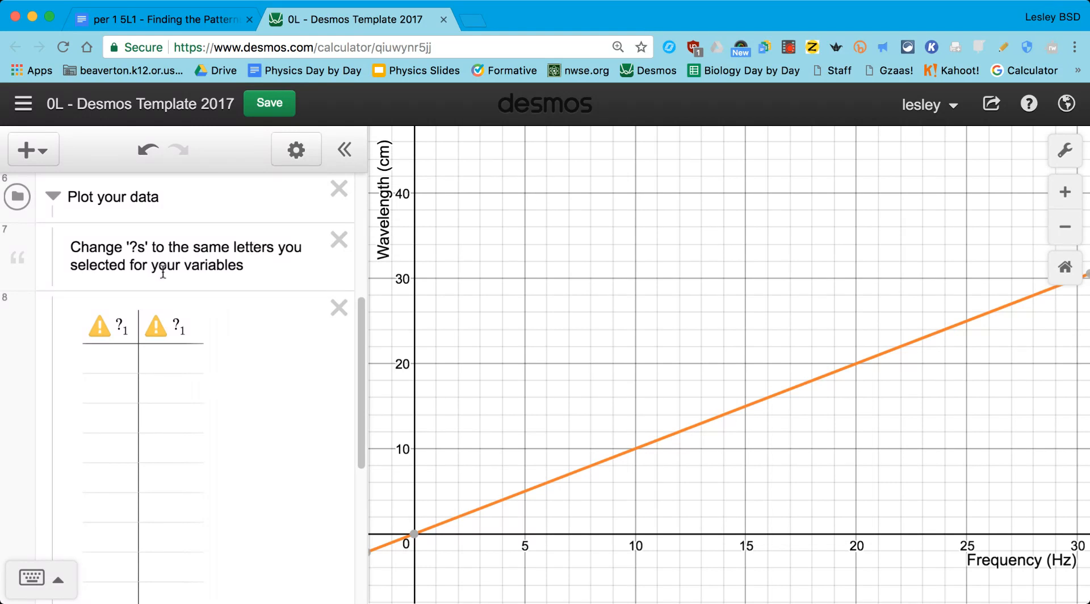
pyautogui.moveTo(164, 323)
pyautogui.scroll(3, 150, 330)
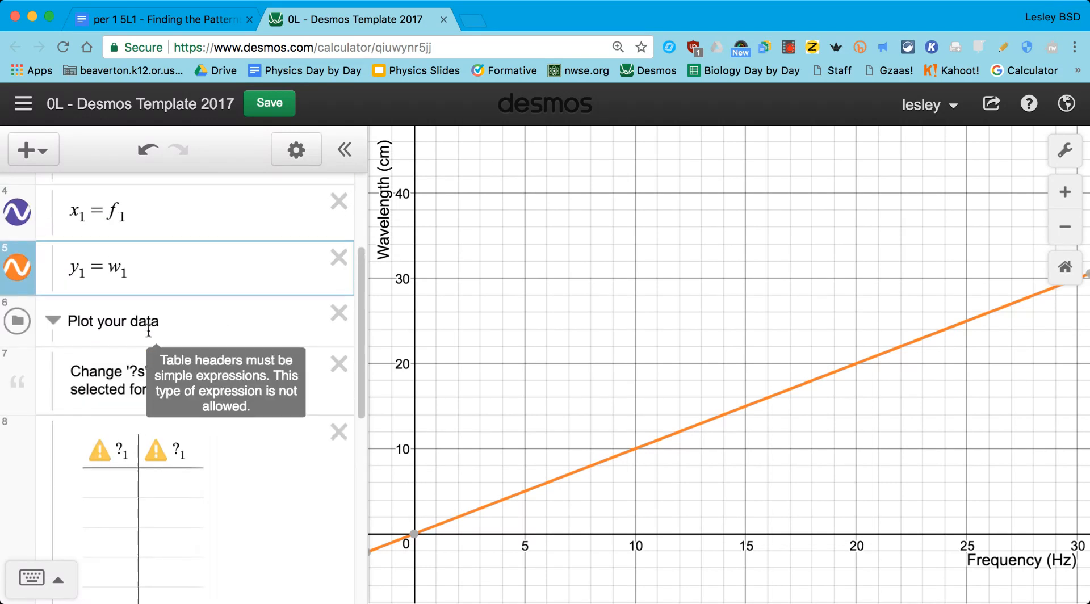
pyautogui.click(124, 454)
pyautogui.press('BackSpace')
pyautogui.write('f')
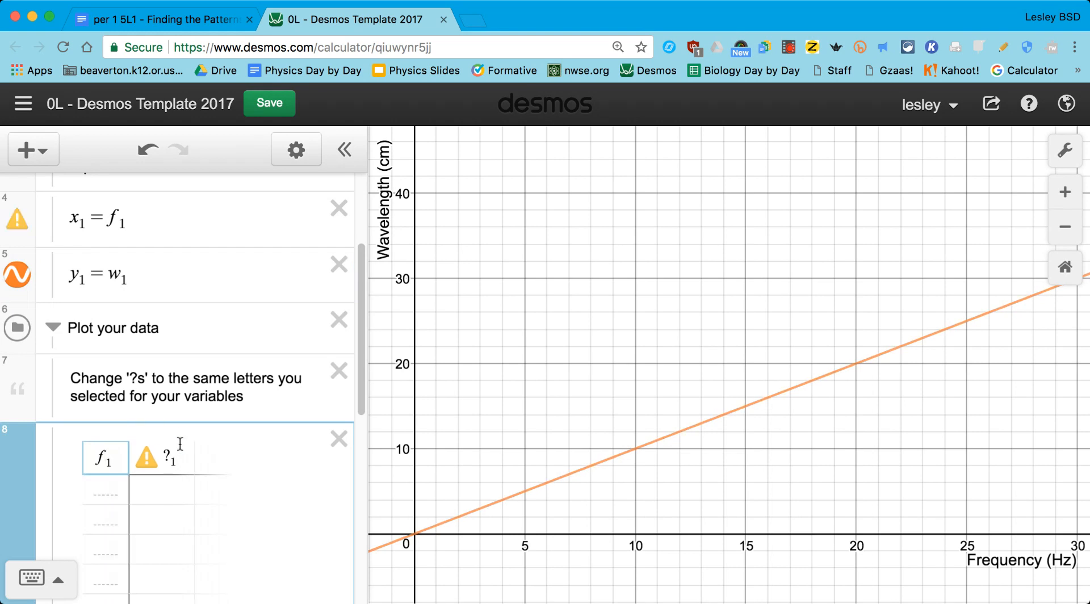
pyautogui.click(170, 454)
pyautogui.press('BackSpace')
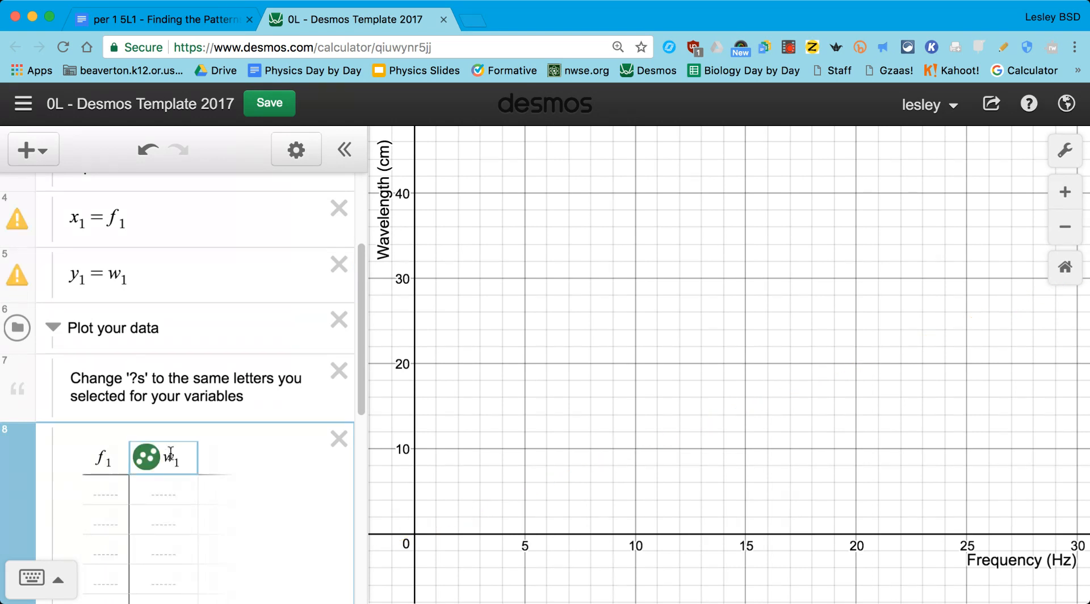
pyautogui.write('w')
# Enter the frequencies 1, 1.5, 2, 2.5 and 3.0 down the table's f₁ column.
pyautogui.click(115, 497)
pyautogui.scroll(-3, 115, 497)
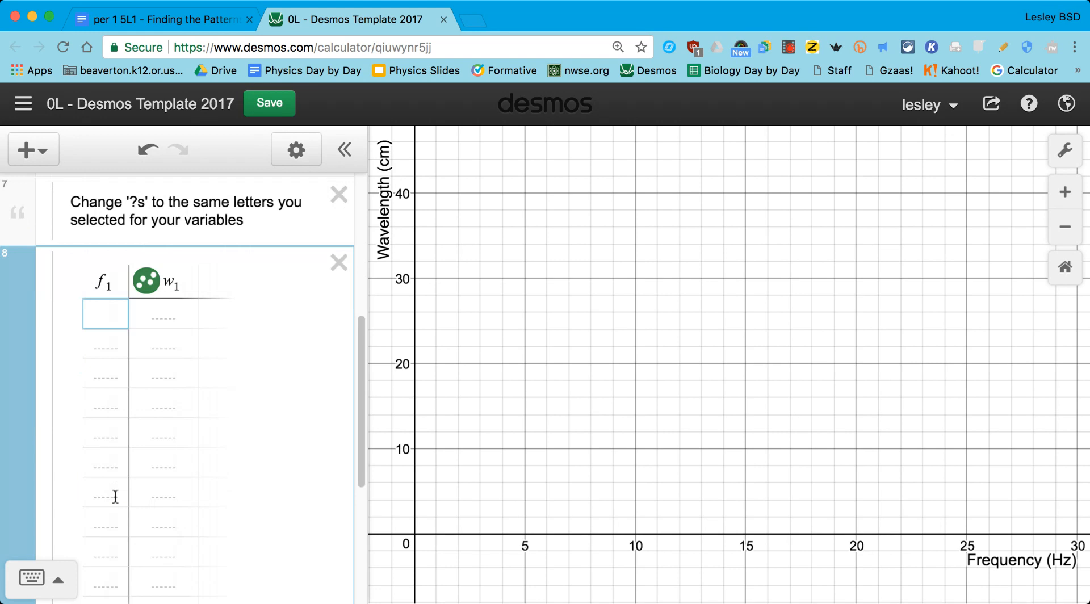
pyautogui.write('1')
pyautogui.press('Return')
pyautogui.write('1.5')
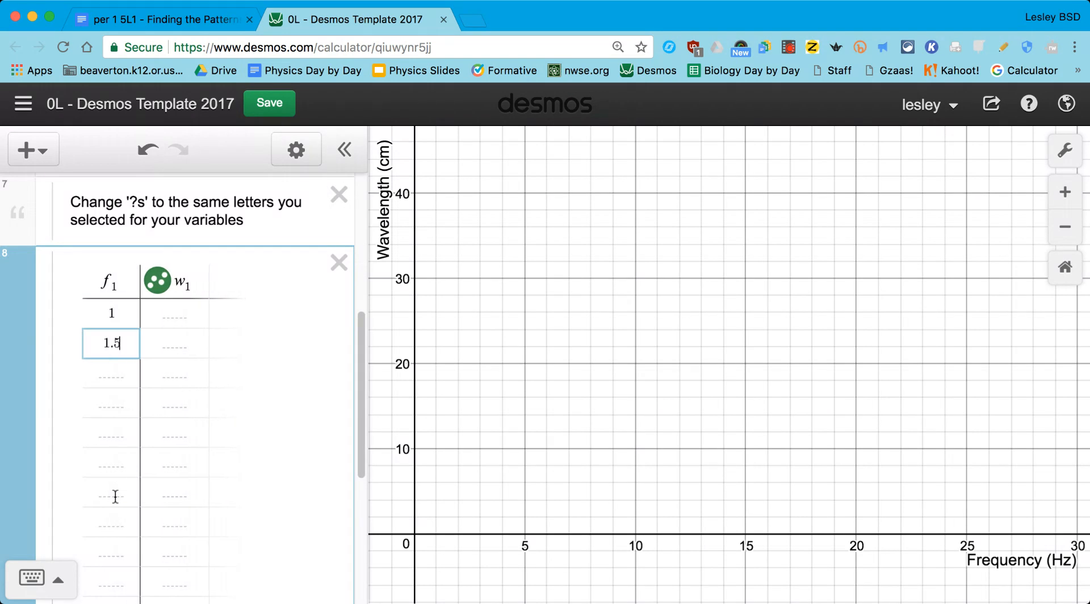
pyautogui.press('Return')
pyautogui.write('2')
pyautogui.press('Return')
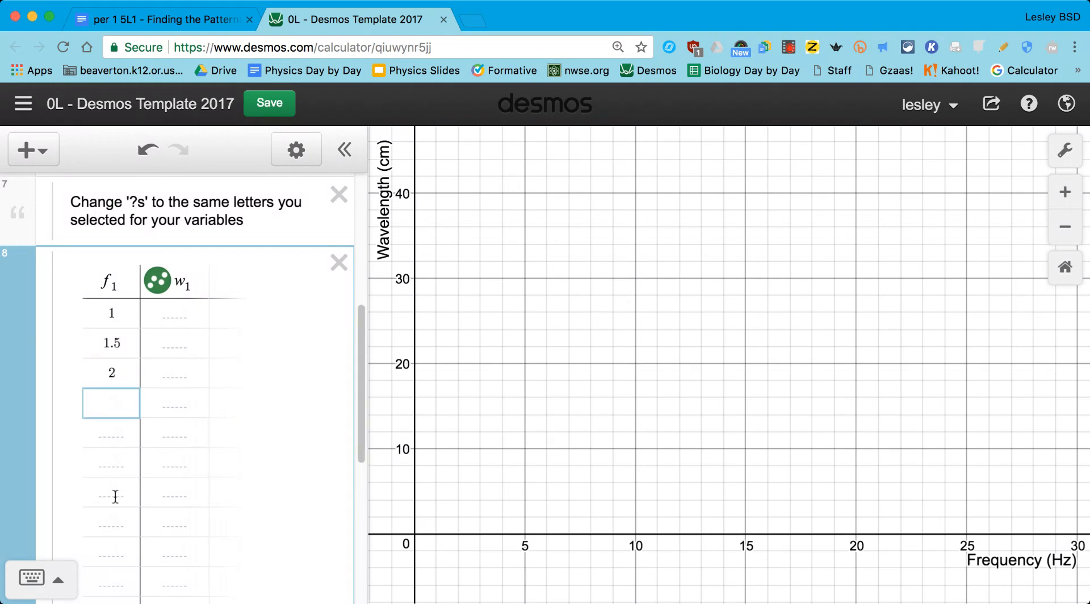
pyautogui.write('2.5')
pyautogui.press('Return')
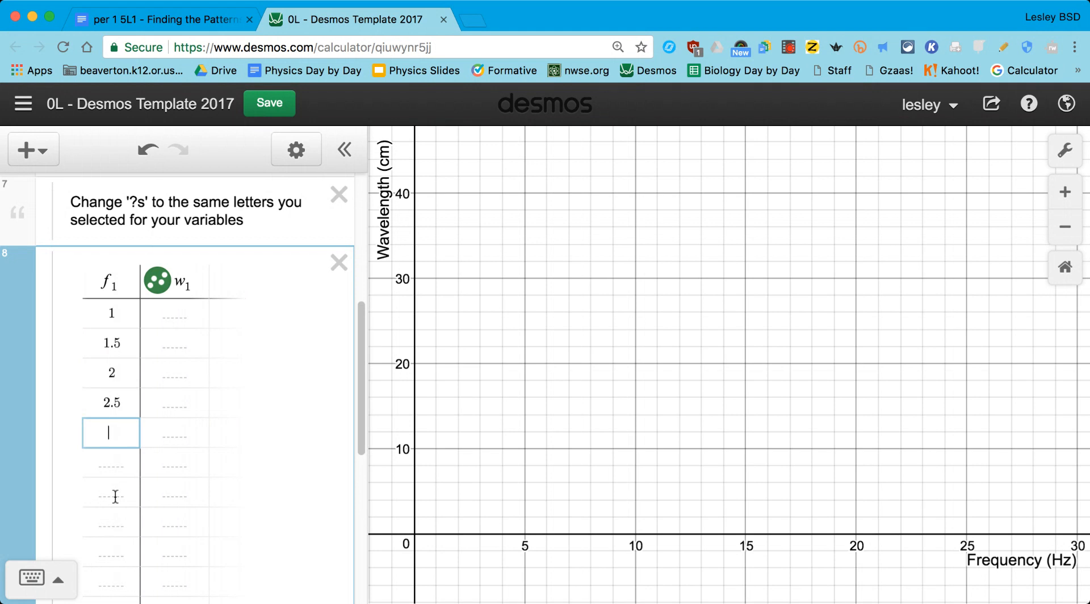
pyautogui.write('3.0')
# Fill the w₁ column with the wavelengths 3.8, 2.5, 1.9, 1.5 and 1.2, starting beside frequency 1.
pyautogui.click(171, 315)
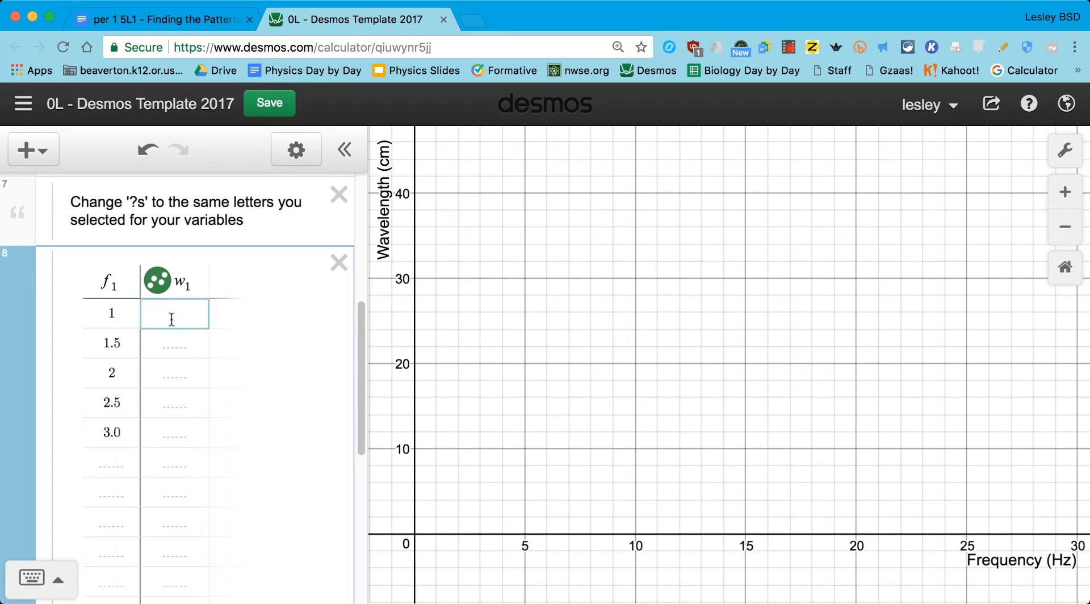
pyautogui.write('3.8')
pyautogui.press('Return')
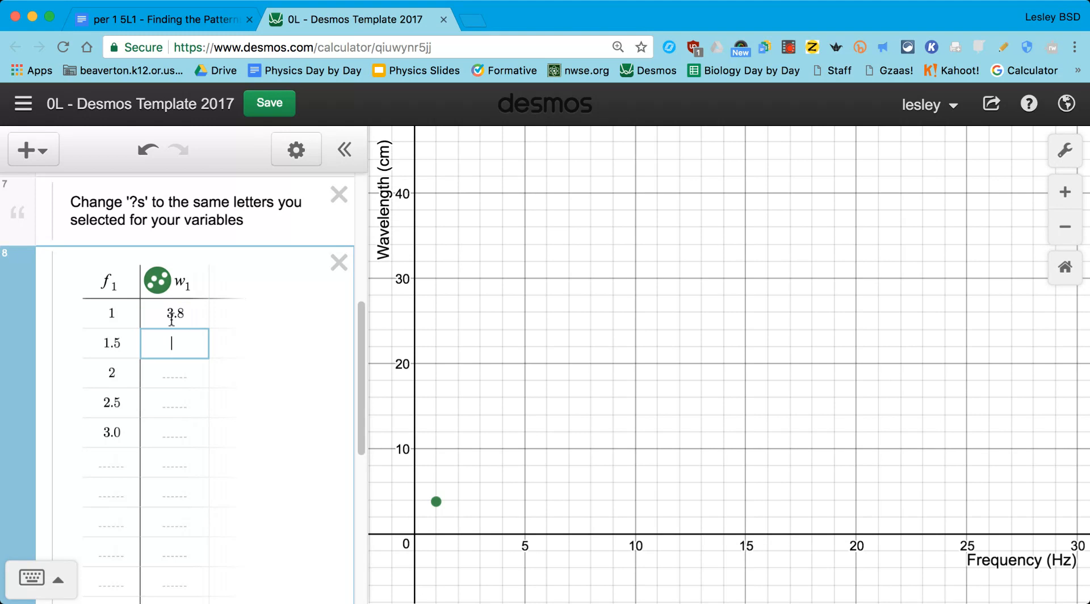
pyautogui.write('2.5')
pyautogui.press('Return')
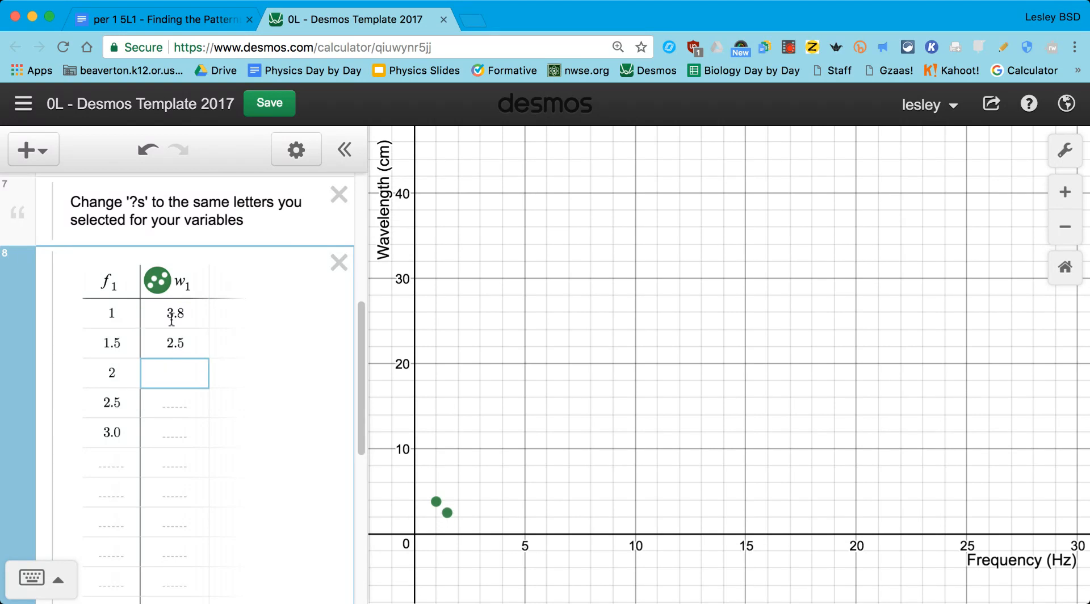
pyautogui.write('1.9')
pyautogui.press('Return')
pyautogui.write('1')
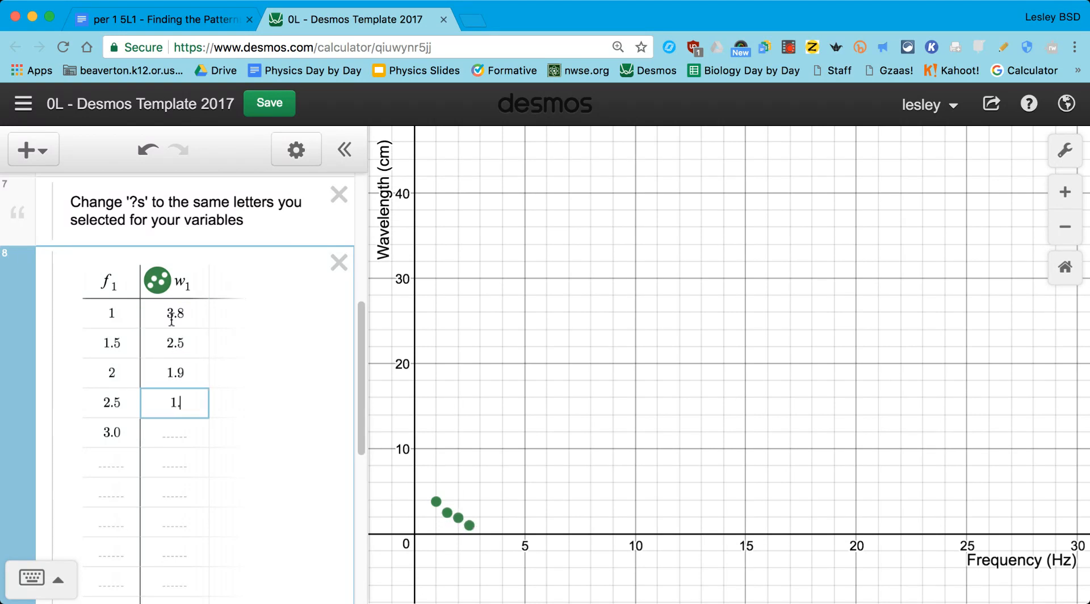
pyautogui.write('.5')
pyautogui.press('Return')
pyautogui.write('1.2')
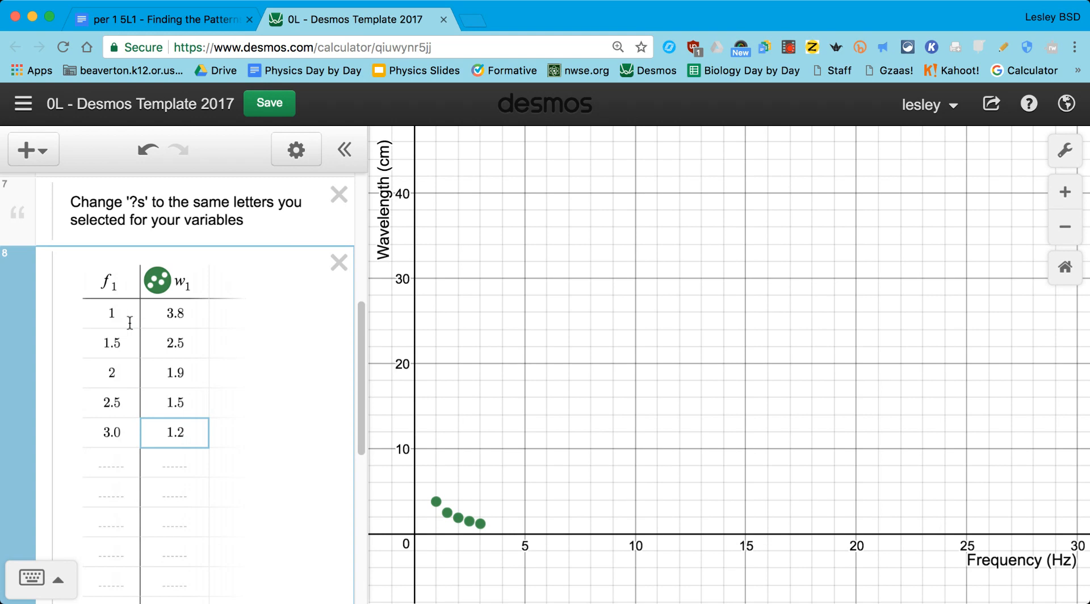
# Zoom in and reposition the graph to frame the plotted data points together with the origin and both axes.
pyautogui.click(574, 433)
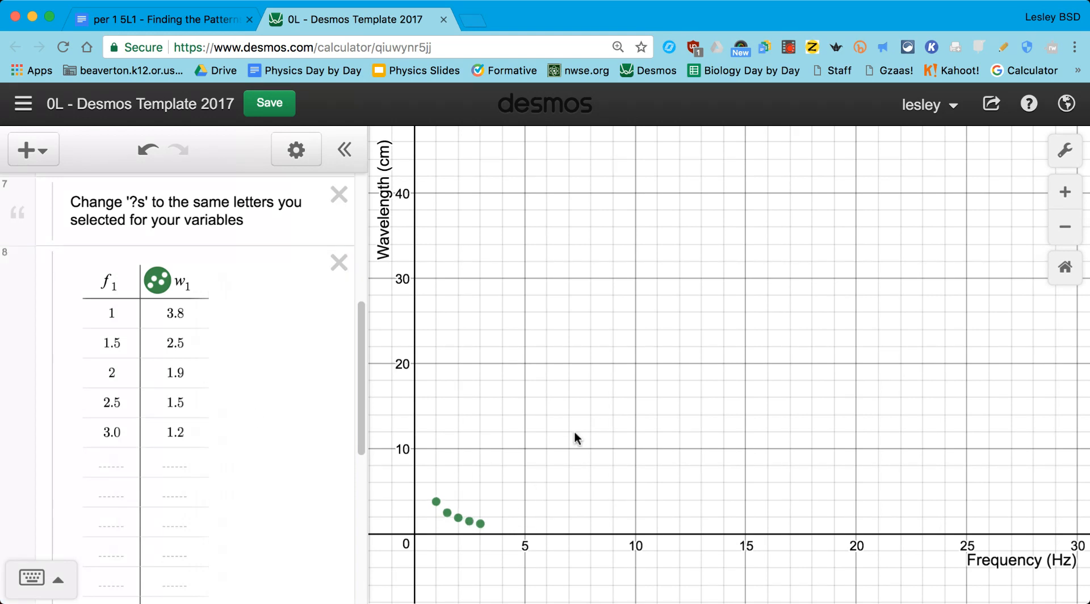
pyautogui.scroll(3, 574, 438)
pyautogui.moveTo(575, 432); pyautogui.dragTo(759, 289)
pyautogui.scroll(5, 759, 289)
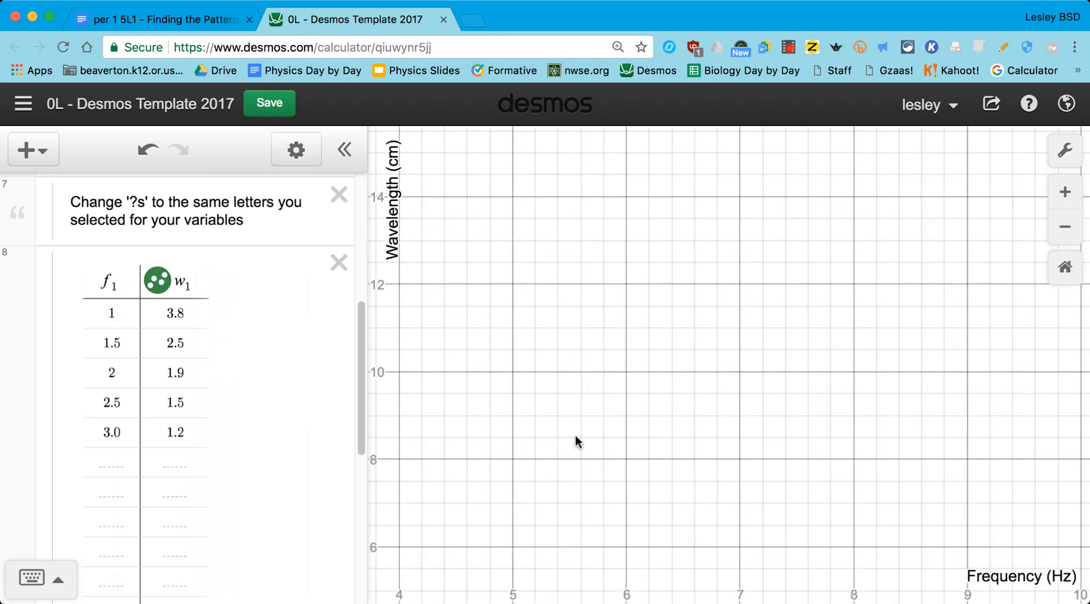
pyautogui.moveTo(576, 440); pyautogui.dragTo(857, 238)
pyautogui.moveTo(616, 478); pyautogui.dragTo(801, 352)
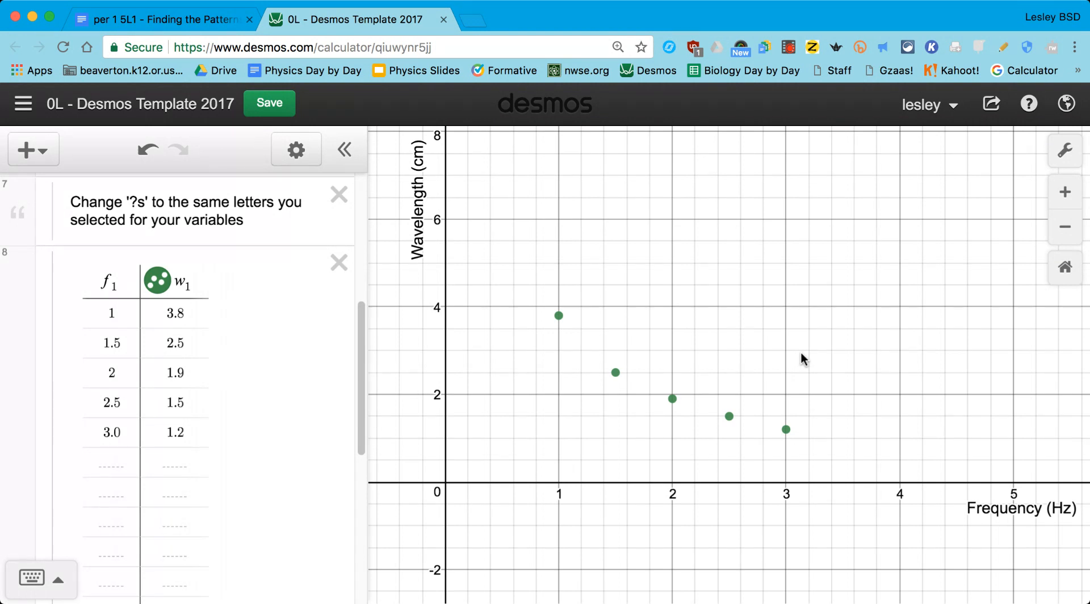
pyautogui.moveTo(777, 323); pyautogui.dragTo(761, 373)
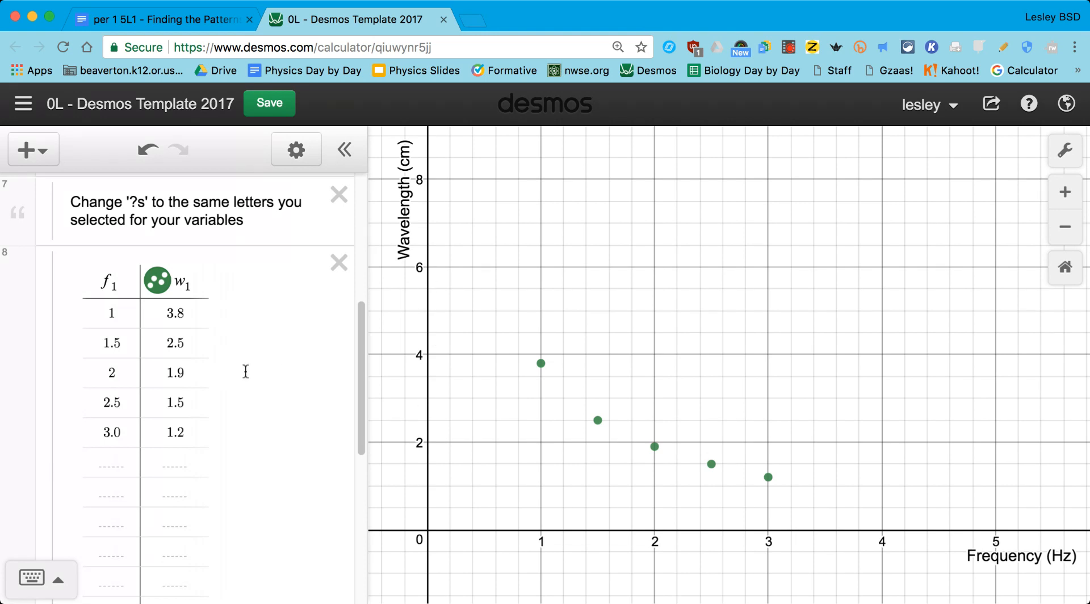
# Expand the "Error Bars" folder and set u_horizontal to 0.1 and u_vertical to 0.2.
pyautogui.scroll(-5, 246, 372)
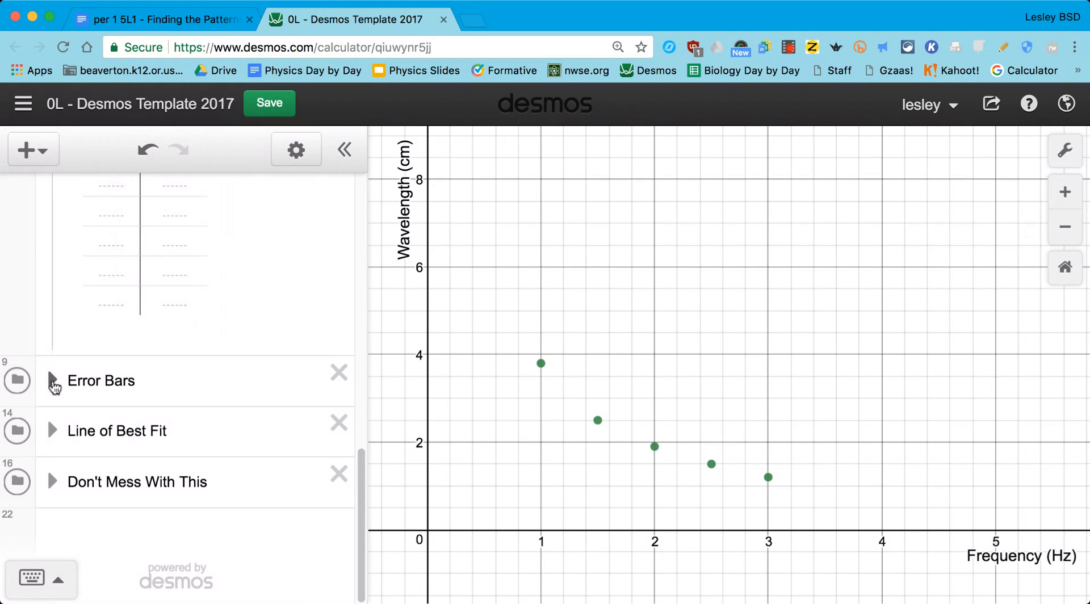
pyautogui.click(53, 380)
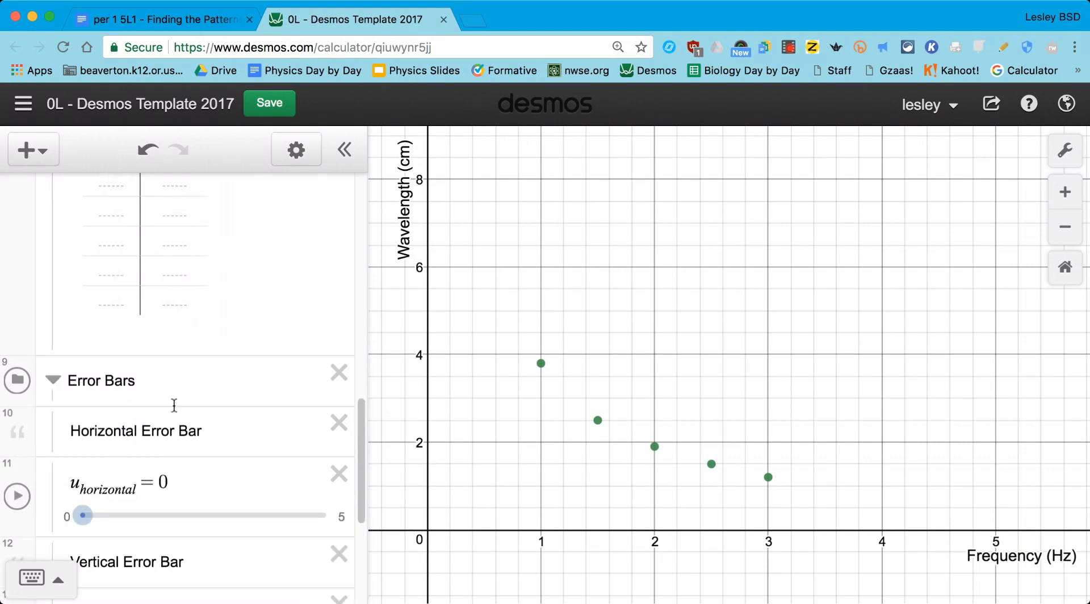
pyautogui.scroll(-4, 174, 404)
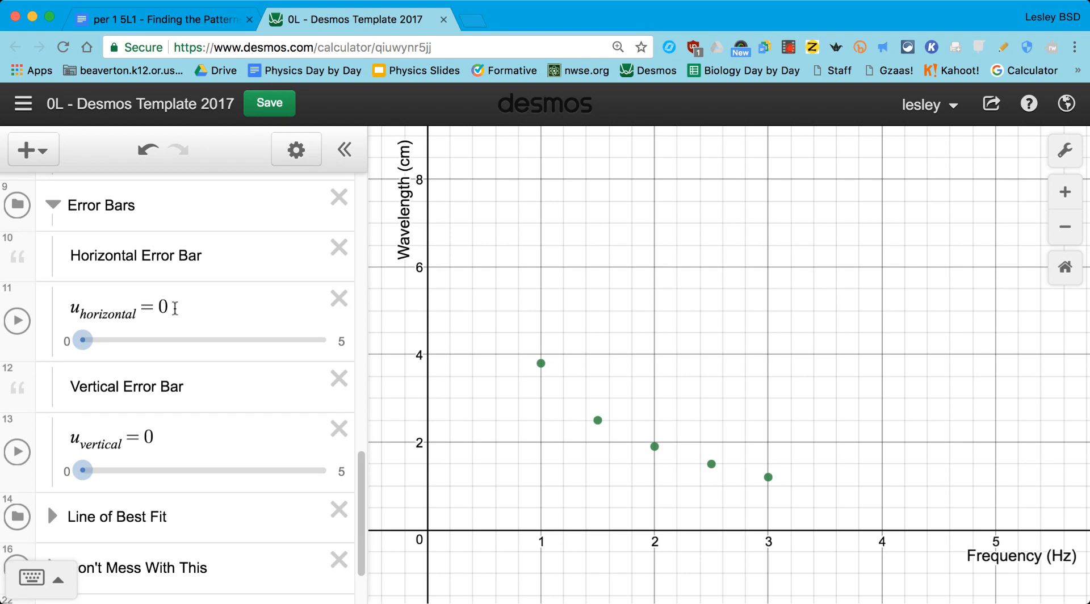
pyautogui.moveTo(83, 341)
pyautogui.mouseDown()
pyautogui.moveTo(153, 356)
pyautogui.moveTo(101, 359)
pyautogui.moveTo(83, 342)
pyautogui.mouseUp()
pyautogui.click(168, 307)
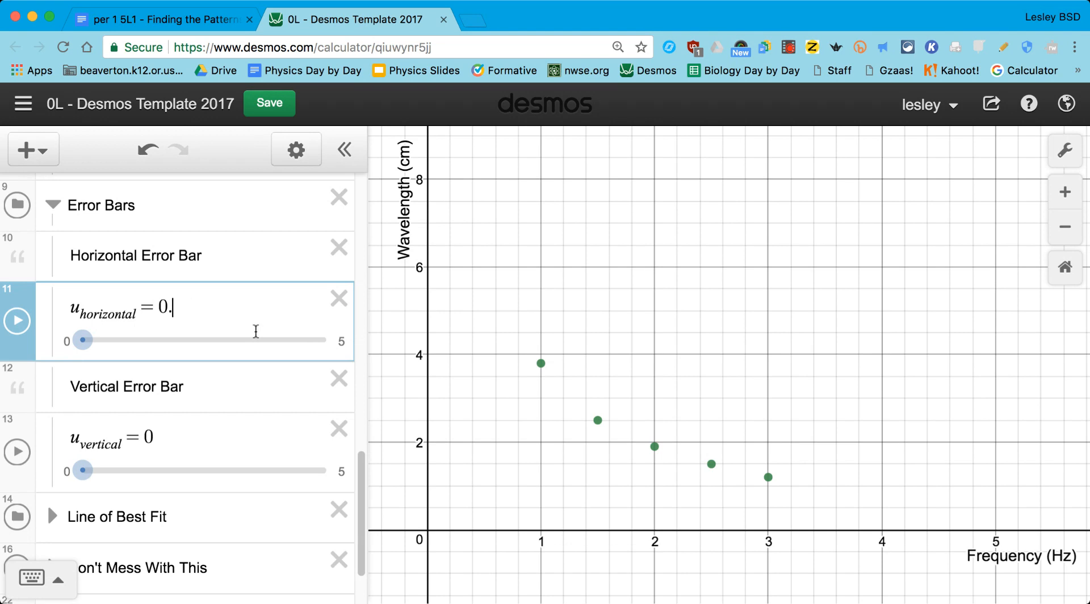
pyautogui.write('.1')
pyautogui.click(173, 437)
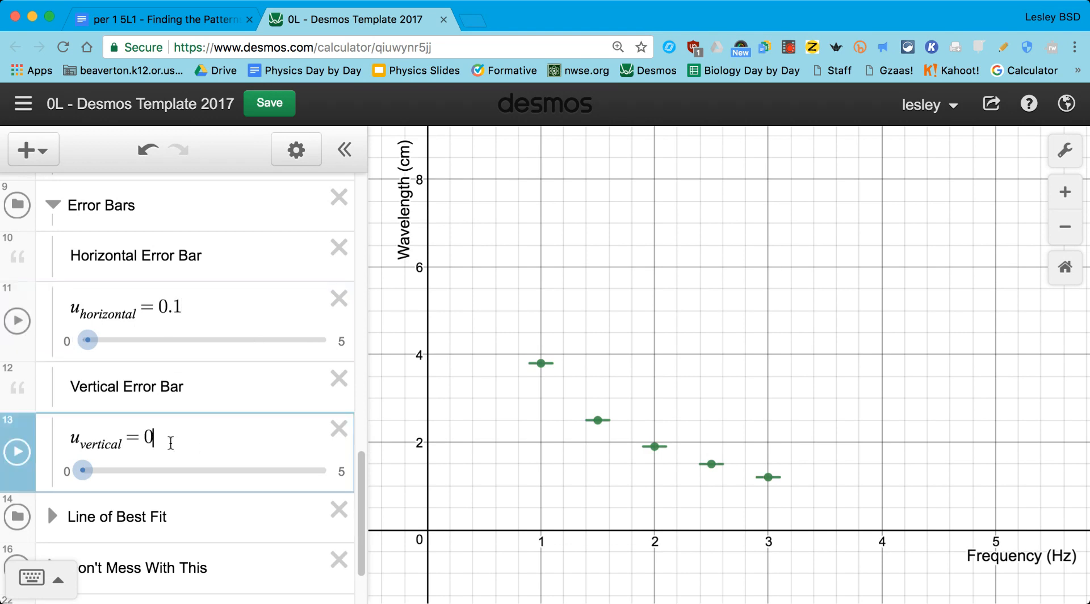
pyautogui.write('.2')
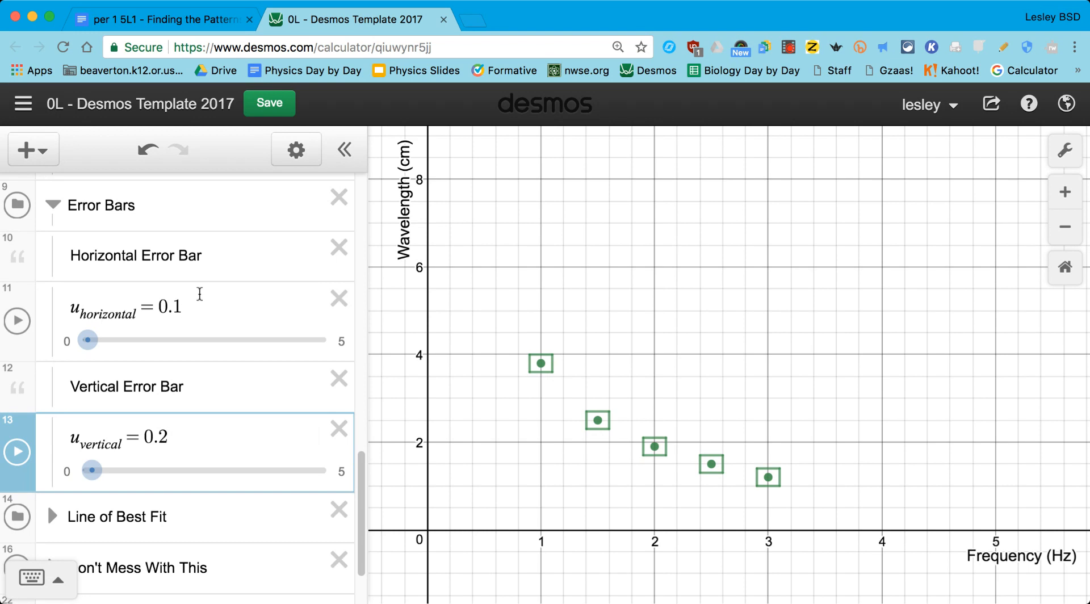
# Expand the "Line of Best Fit" folder and read its instruction note.
pyautogui.scroll(-3, 200, 295)
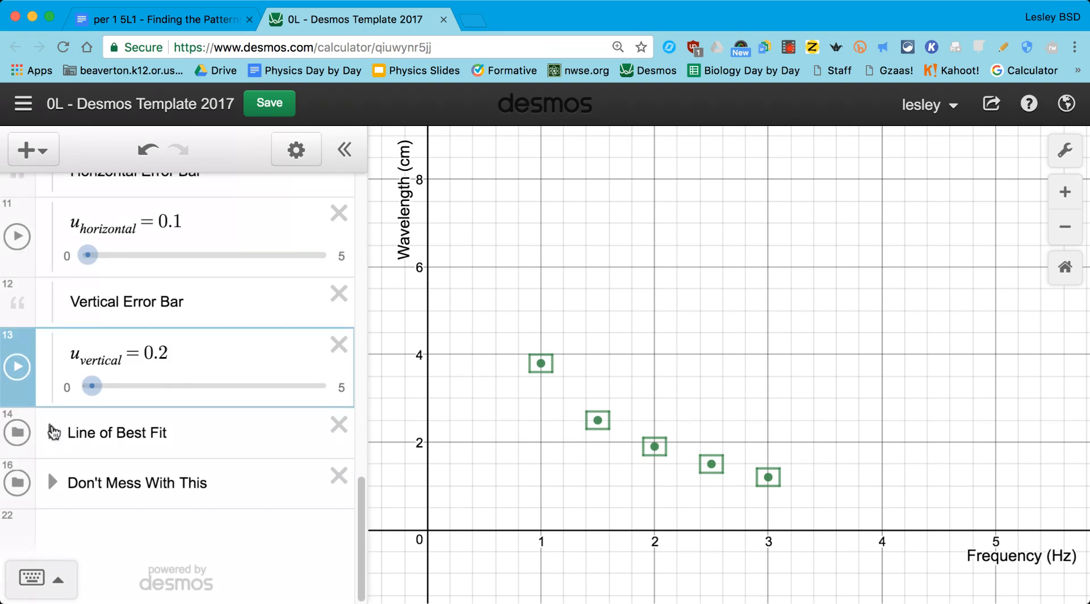
pyautogui.click(52, 433)
pyautogui.scroll(-2, 216, 471)
pyautogui.scroll(-2, 217, 471)
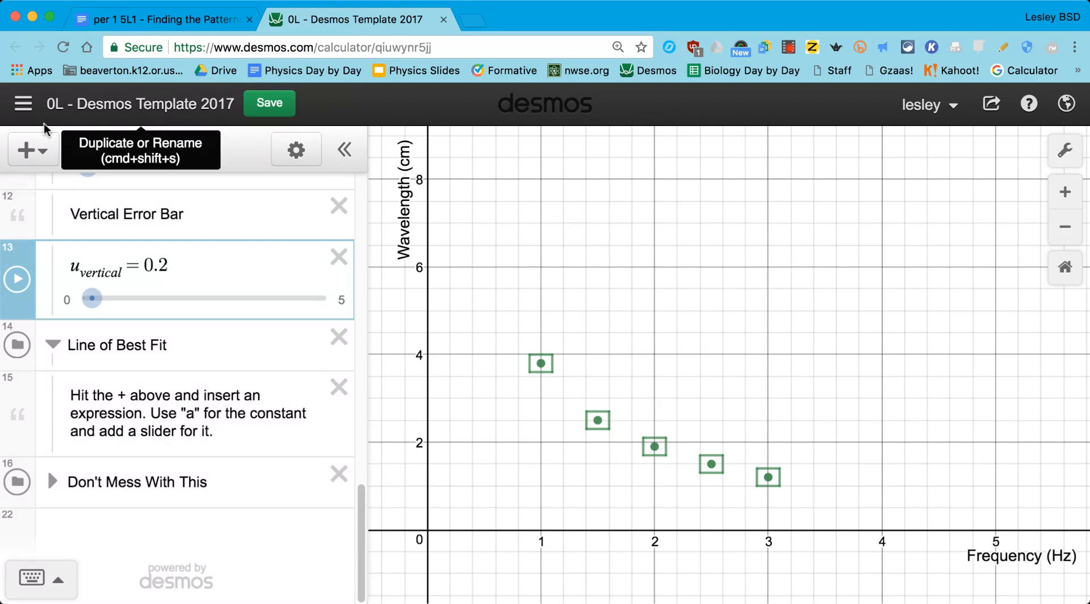
# Insert the model expression w = a/f above the "Line of Best Fit" folder, with a slider for a set to 3.8.
pyautogui.click(28, 150)
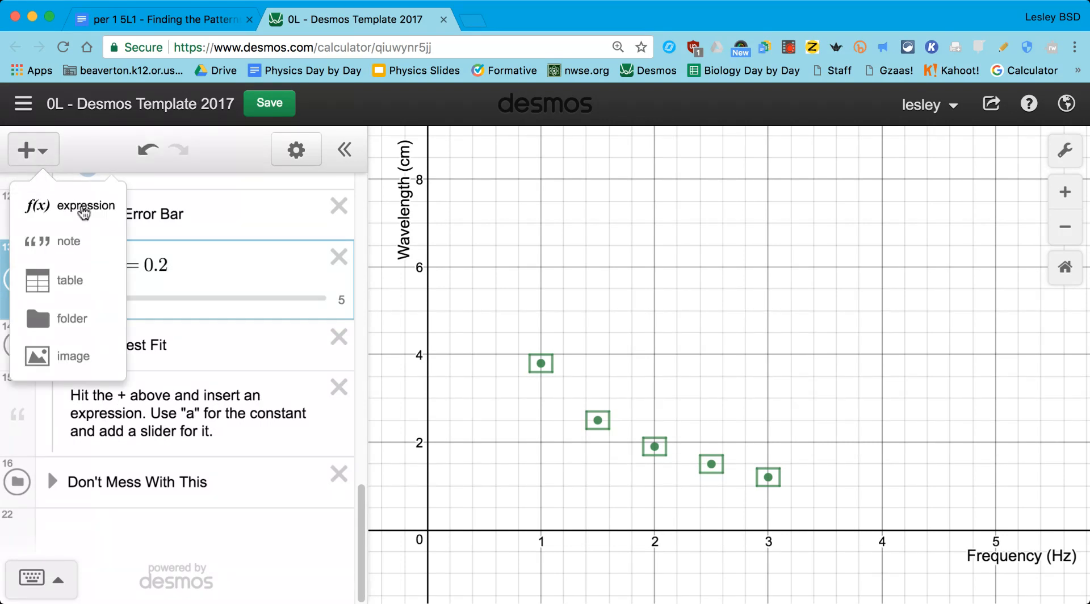
pyautogui.click(82, 211)
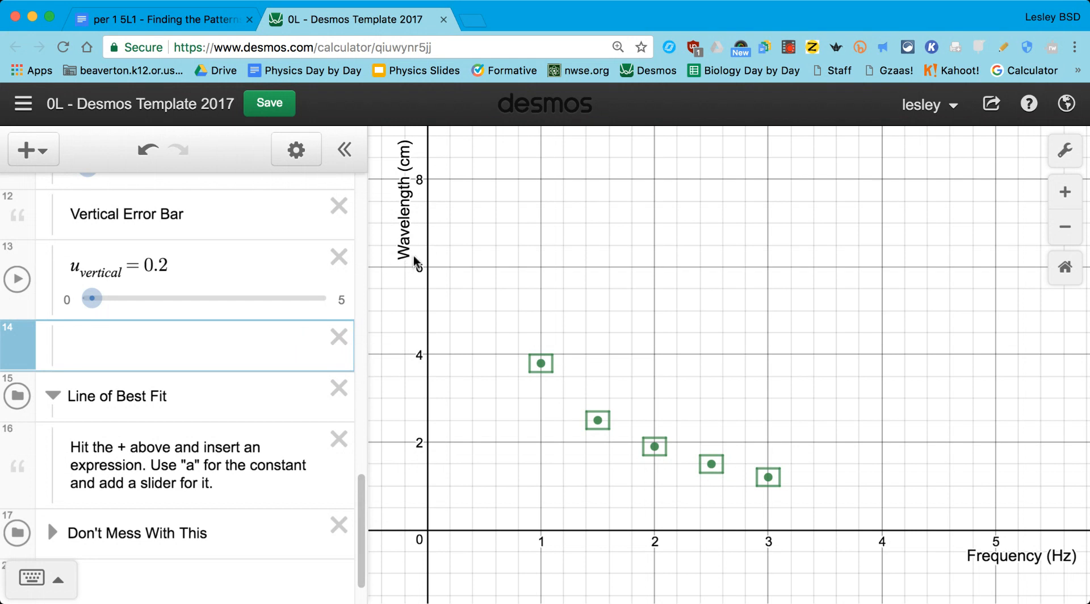
pyautogui.write('w')
pyautogui.write('=d')
pyautogui.write('/')
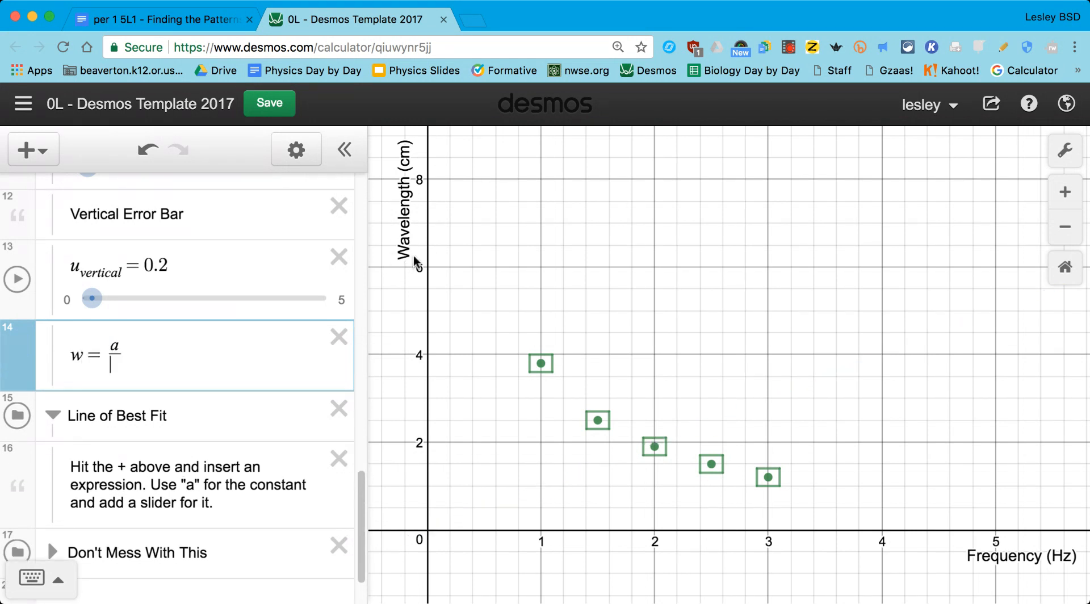
pyautogui.write('f')
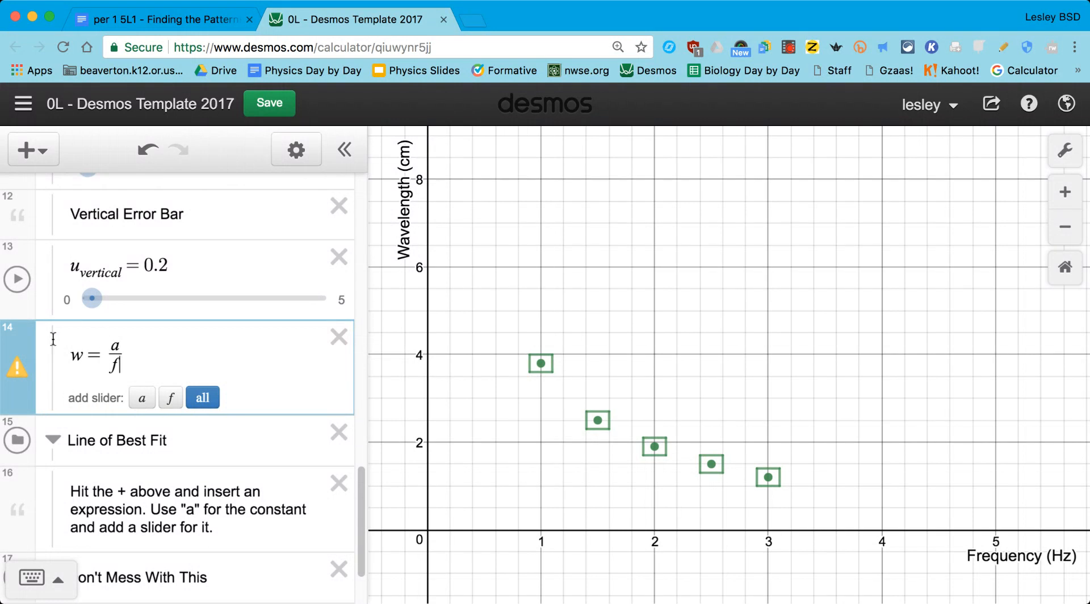
pyautogui.click(142, 399)
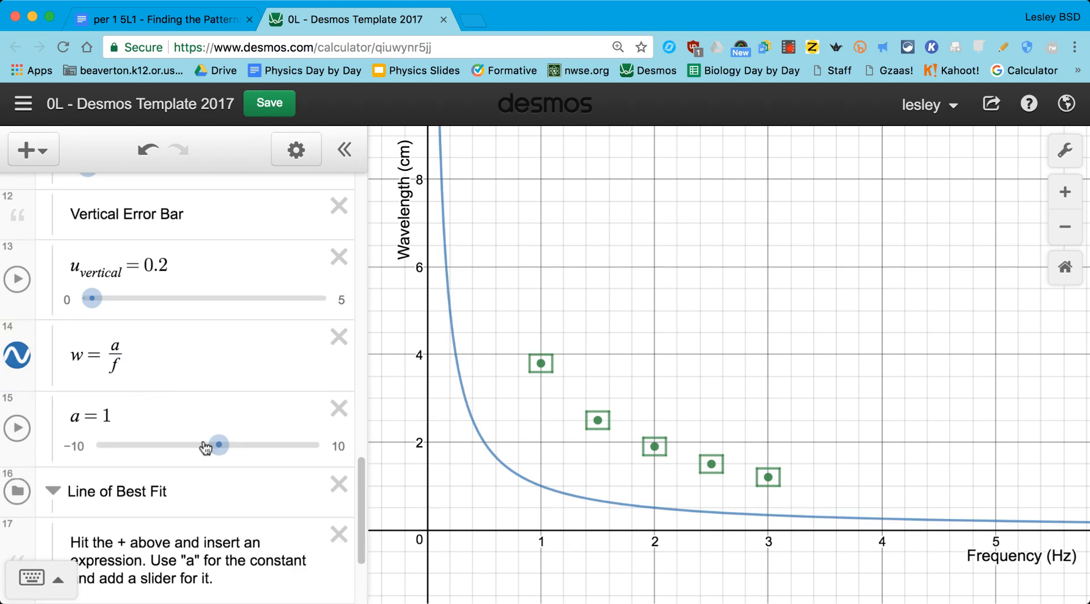
pyautogui.moveTo(219, 451); pyautogui.dragTo(250, 454)
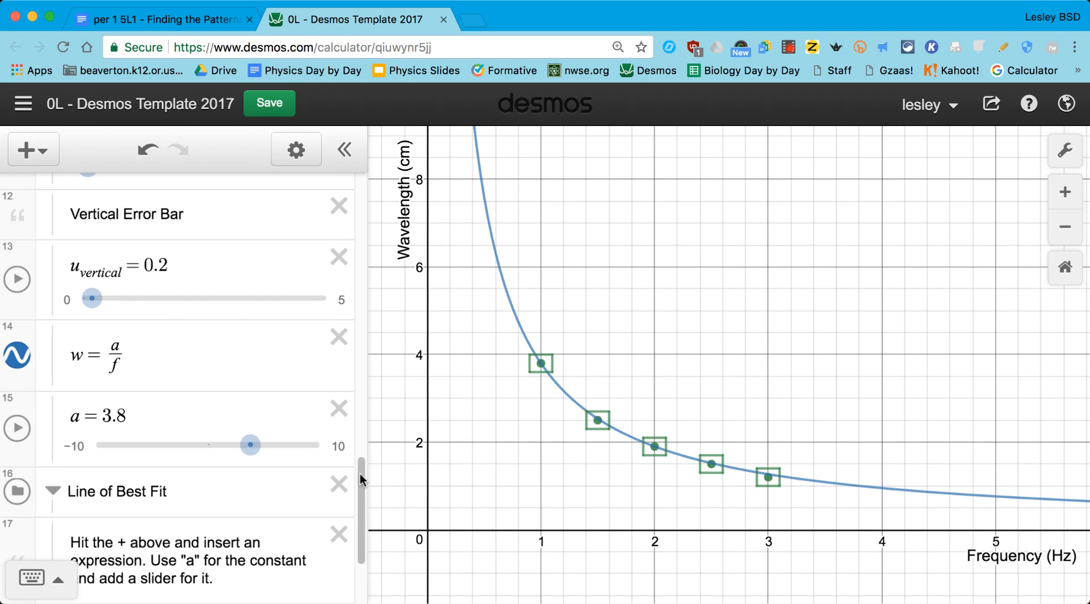
# Switch to the Google Docs lab report and add the equation w=3.8/f after the Question A Desmos link, followed by a new line.
pyautogui.click(145, 19)
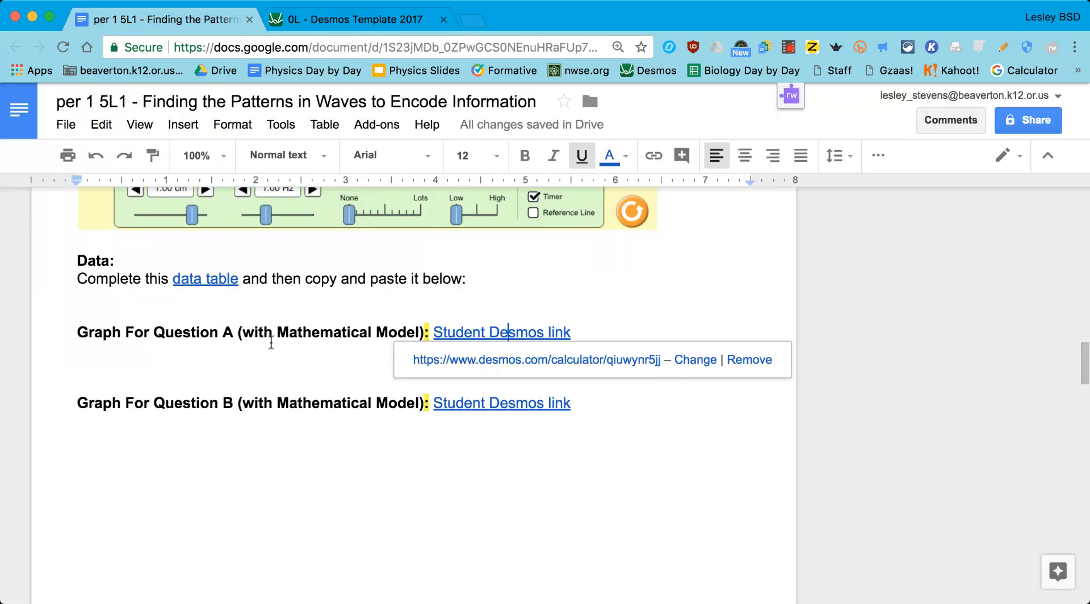
pyautogui.click(603, 334)
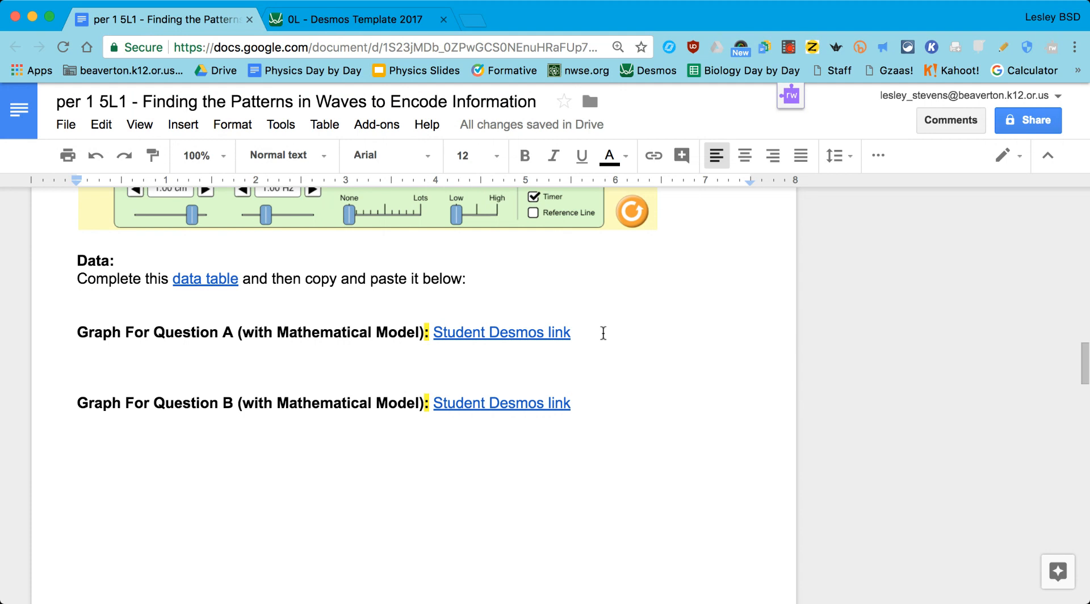
pyautogui.write('w=3.8')
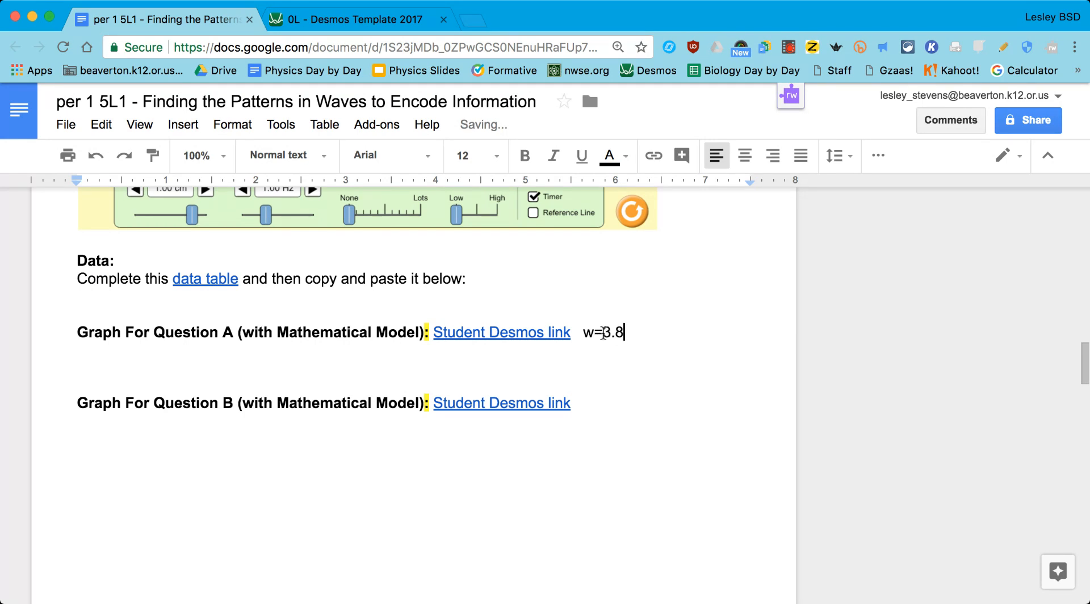
pyautogui.write('/f')
pyautogui.press('Return')
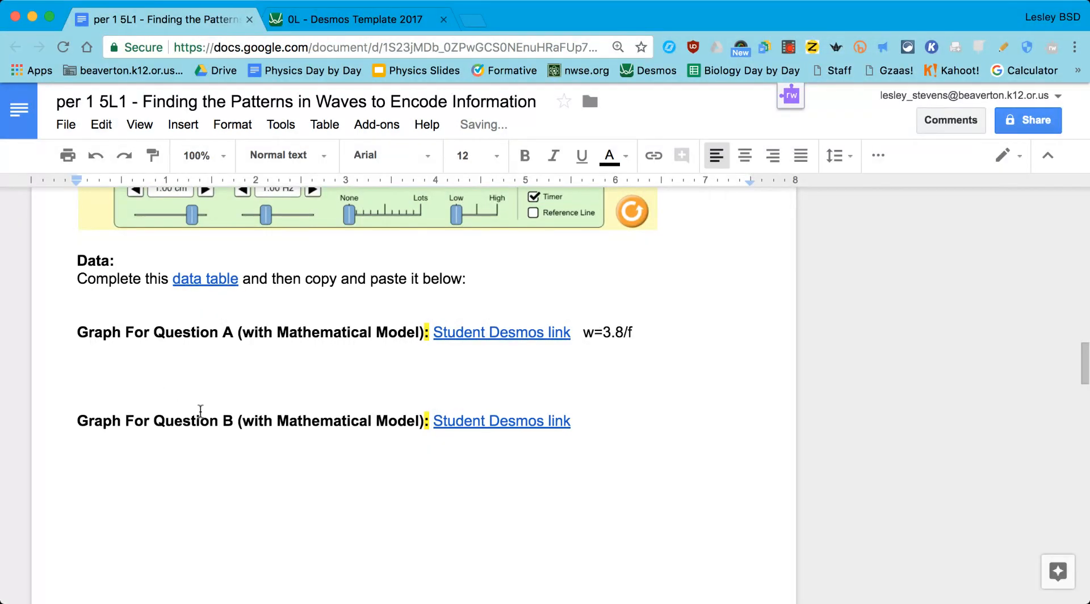
# Return to the Desmos graph, save it, and check the list of saved graphs.
pyautogui.click(363, 19)
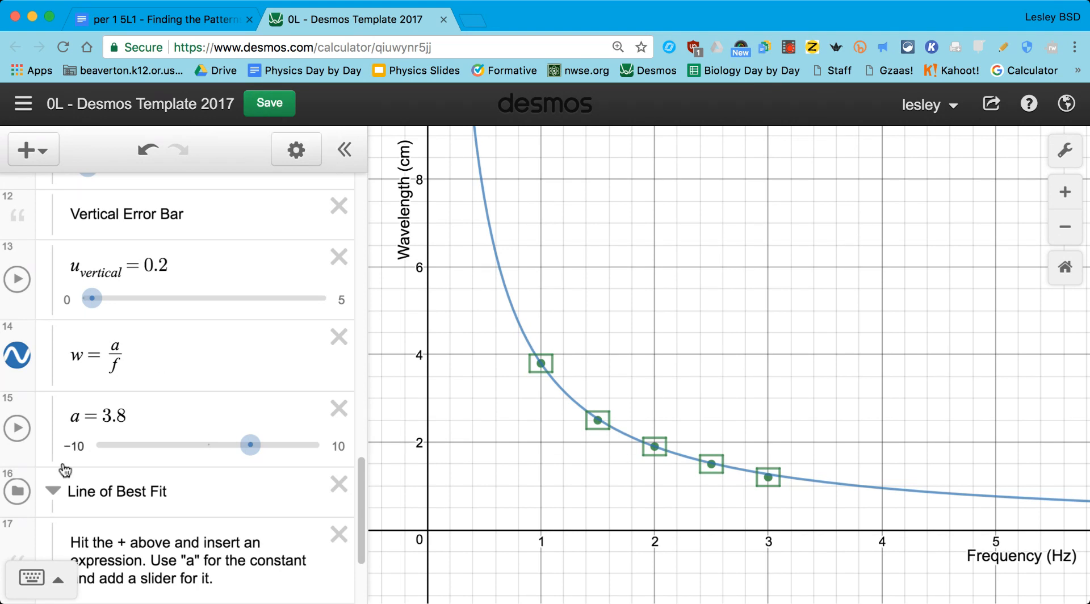
pyautogui.click(271, 103)
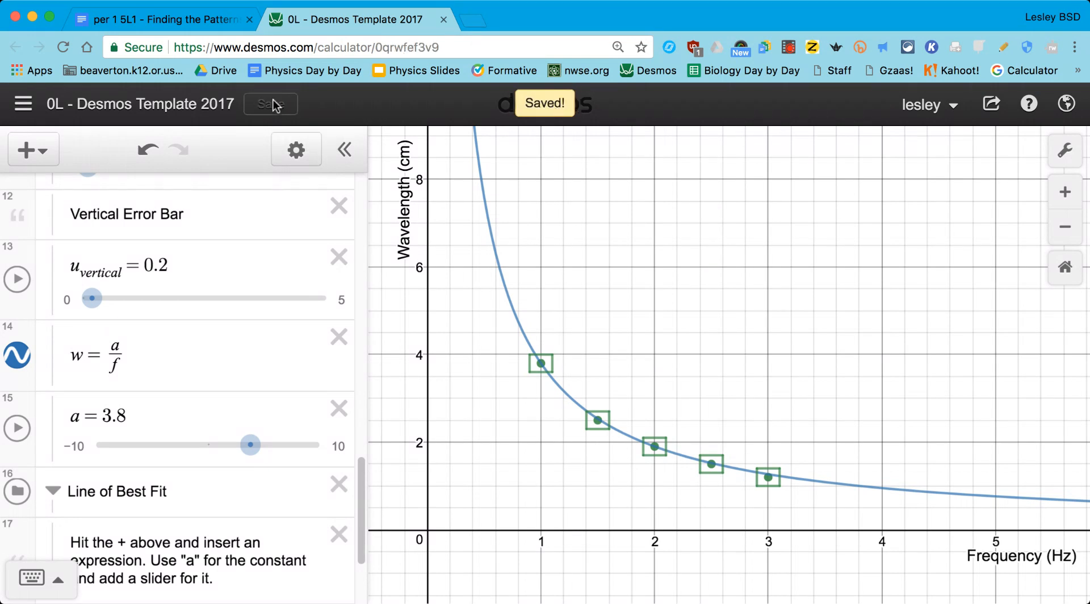
pyautogui.click(23, 106)
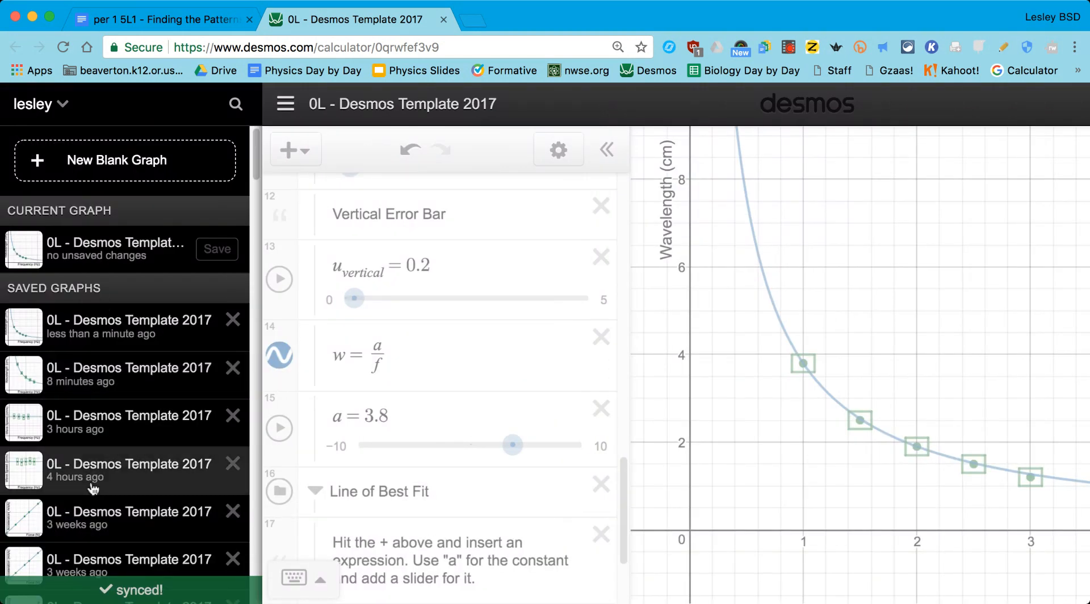
pyautogui.click(283, 107)
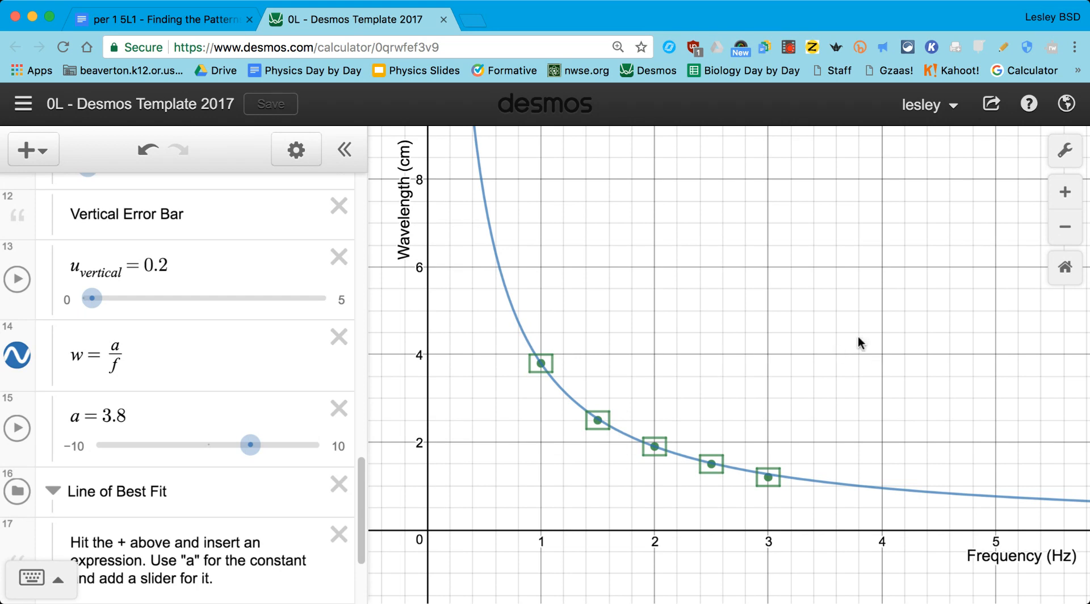
pyautogui.click(182, 25)
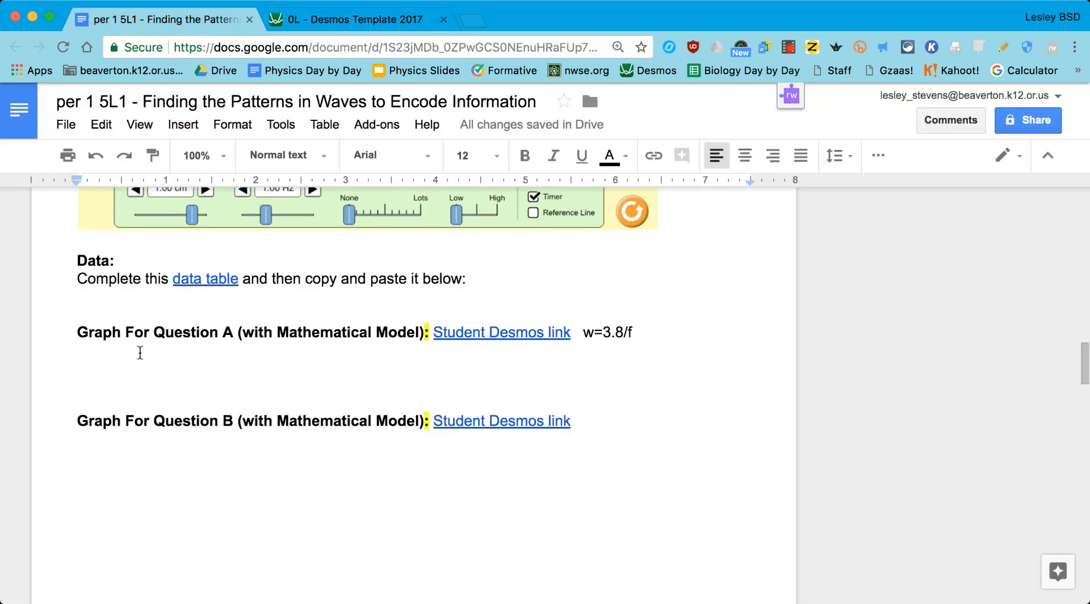
pyautogui.scroll(5, 270, 417)
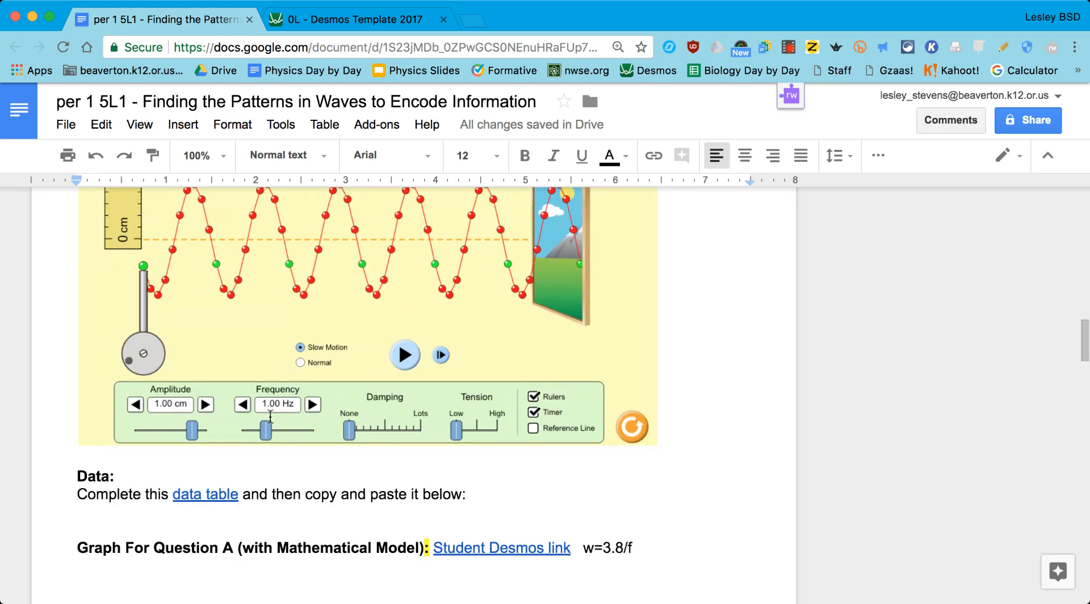
pyautogui.scroll(-6, 270, 417)
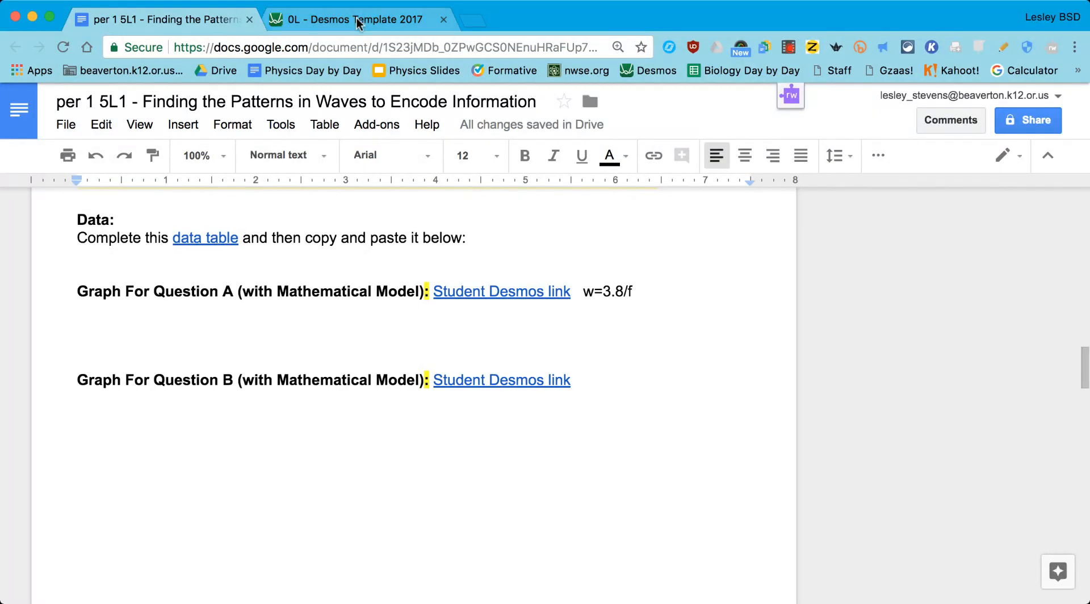
# Switch to the Desmos graph and open its image export from the sharing options.
pyautogui.click(390, 23)
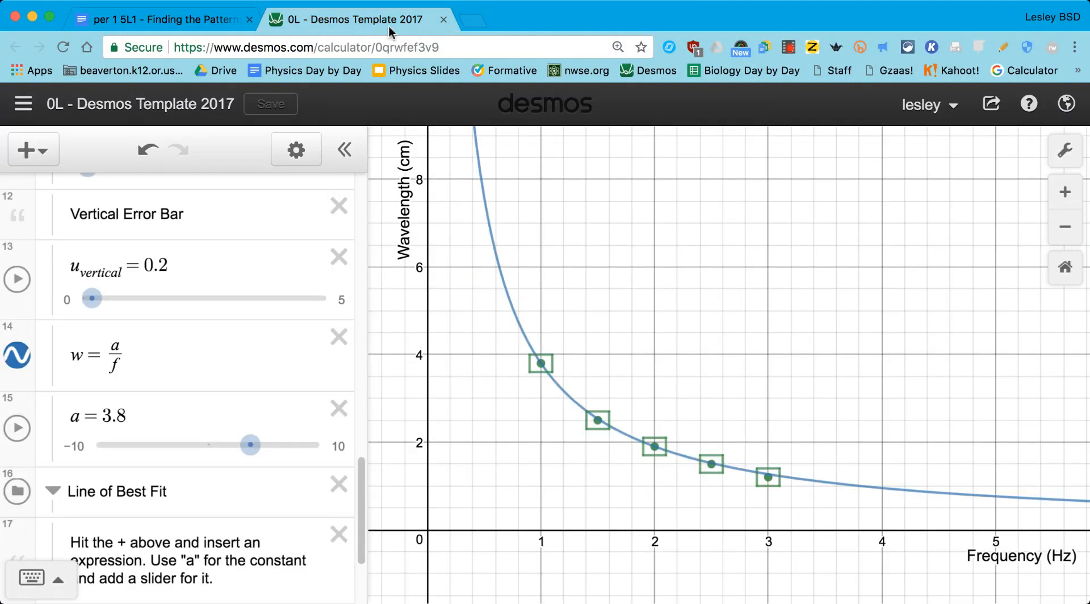
pyautogui.click(990, 105)
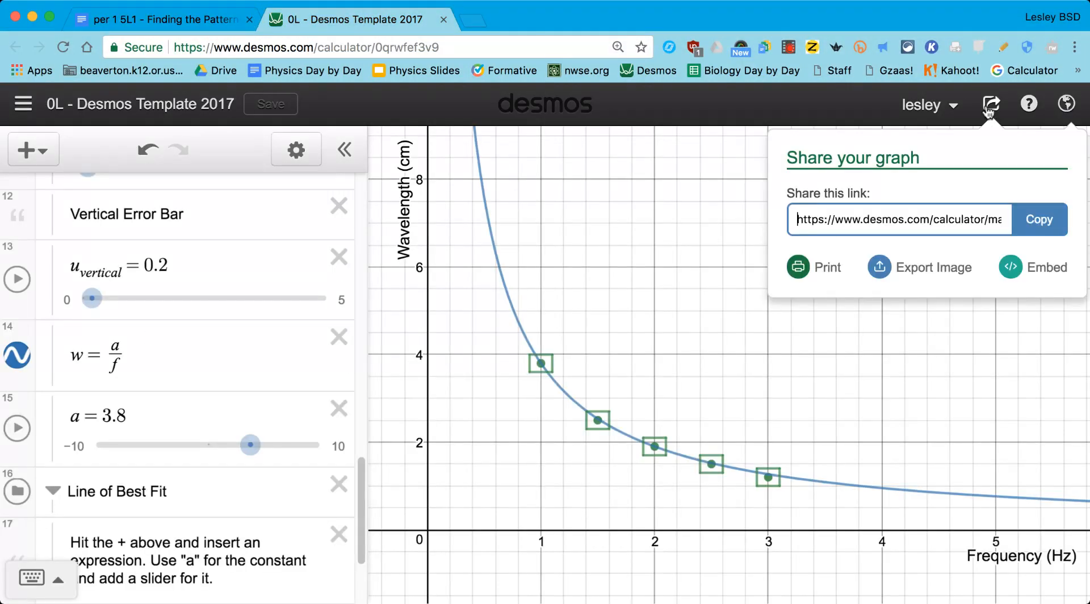
pyautogui.click(925, 272)
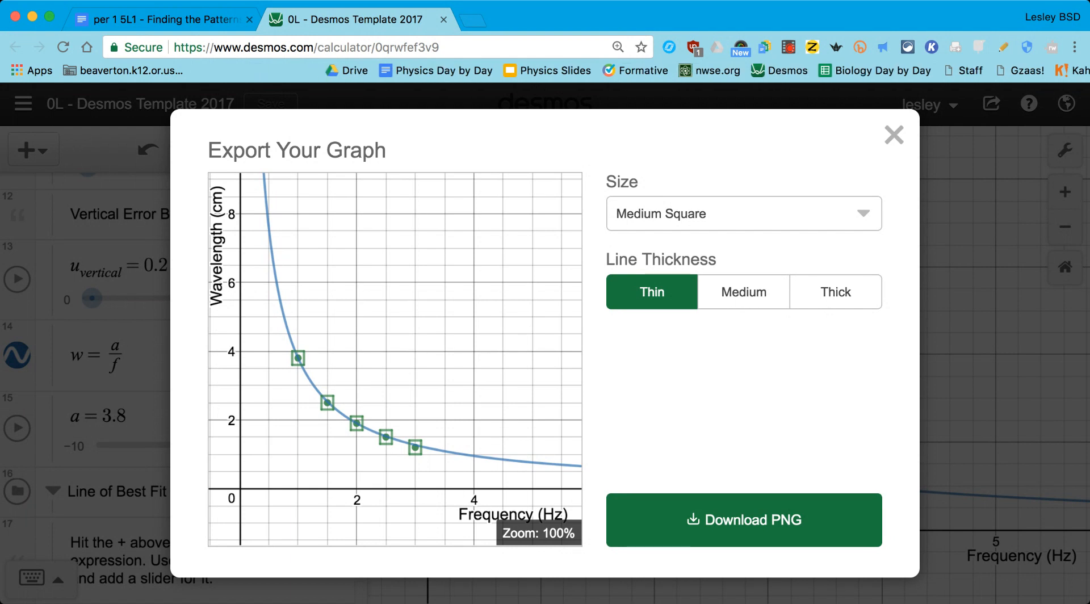
# Switch to the Google Docs report and paste the copied graph image beneath the Question A line.
pyautogui.click(164, 6)
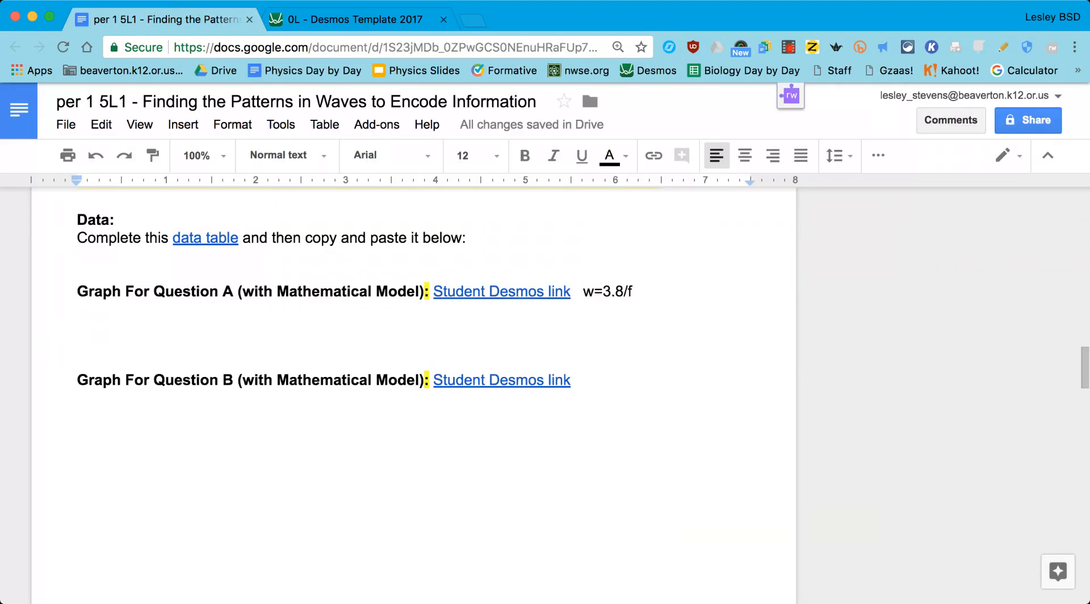
pyautogui.click(78, 255)
pyautogui.press('super+v')
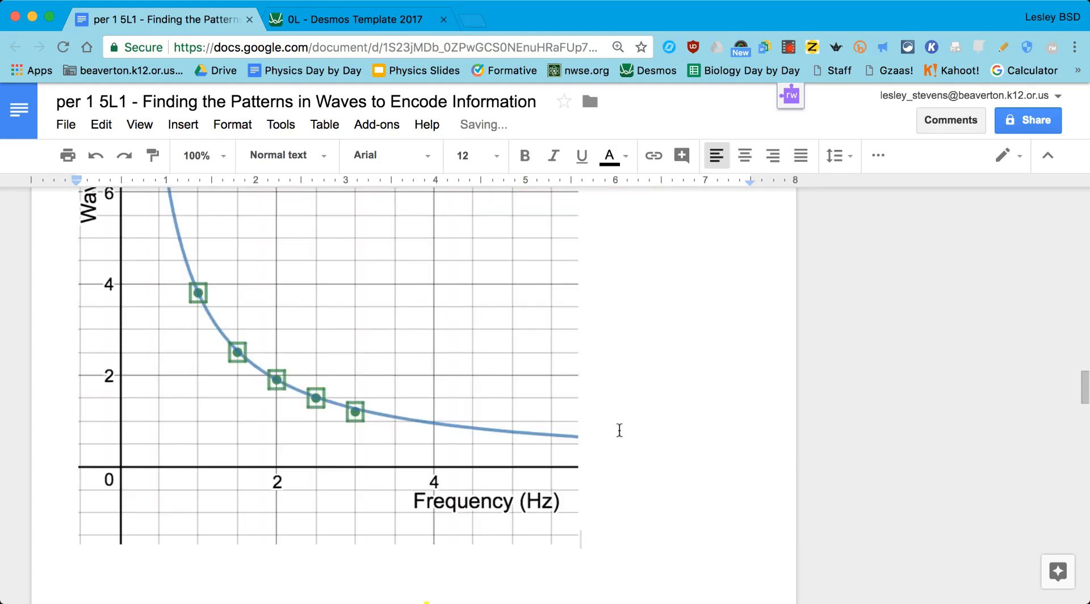
# Shrink the pasted Question A graph proportionally to about 3.9 inches wide.
pyautogui.scroll(3, 601, 472)
pyautogui.scroll(4, 600, 473)
pyautogui.scroll(-10, 598, 470)
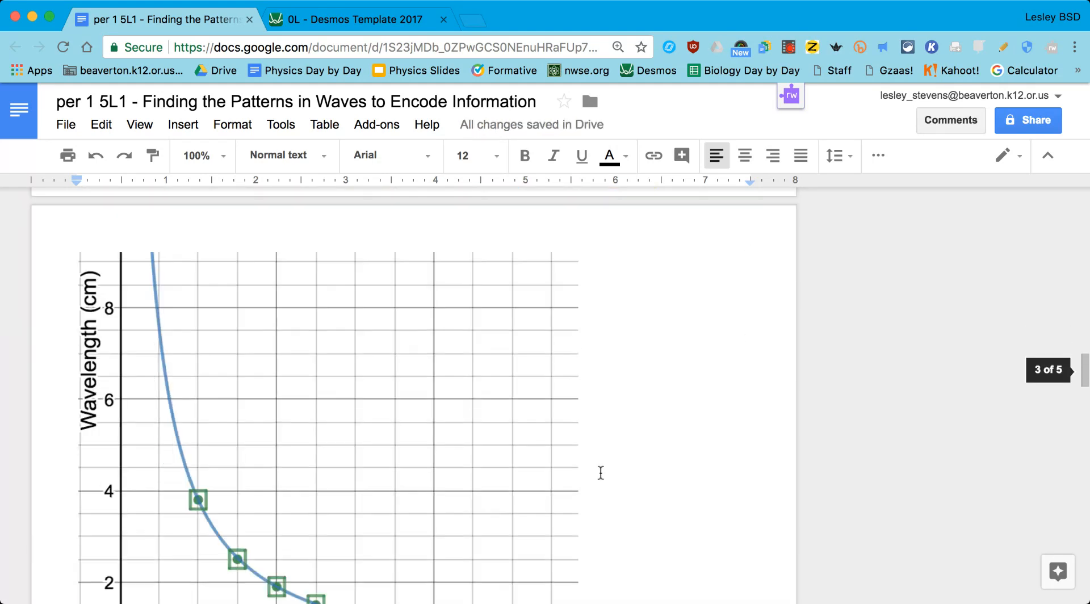
pyautogui.click(510, 426)
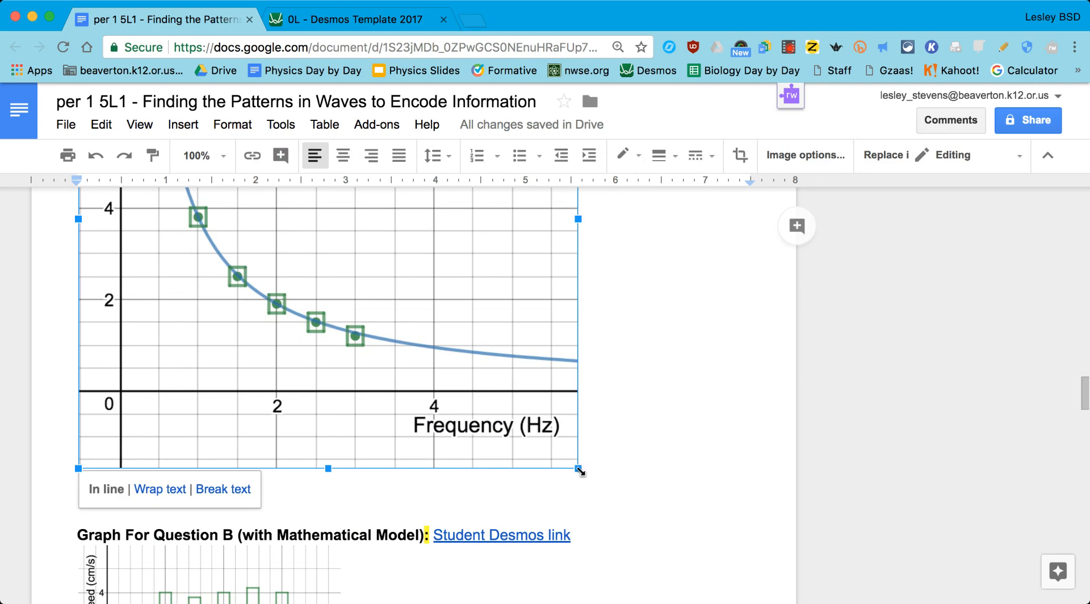
pyautogui.moveTo(579, 471); pyautogui.dragTo(390, 319)
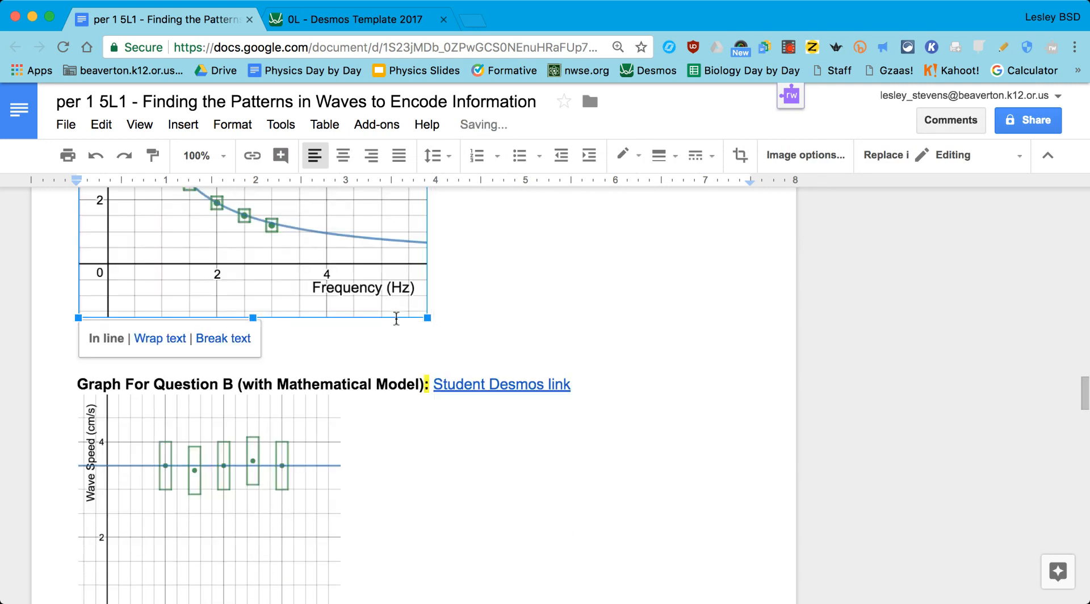
# Review the placement of the resized graph relative to the Question A heading and equation, and deselect the image.
pyautogui.scroll(10, 545, 346)
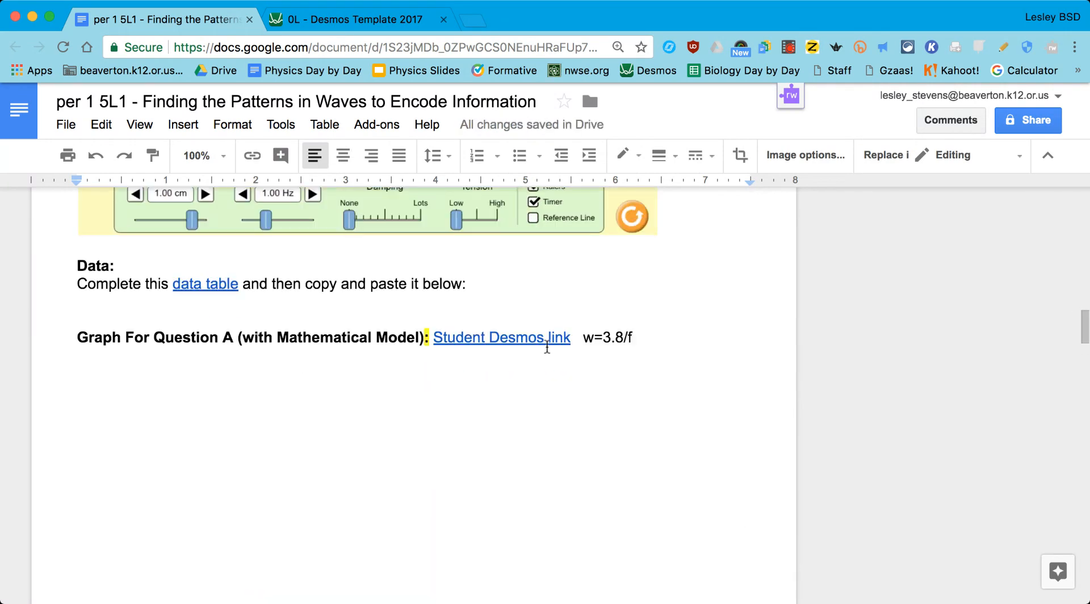
pyautogui.scroll(-5, 547, 346)
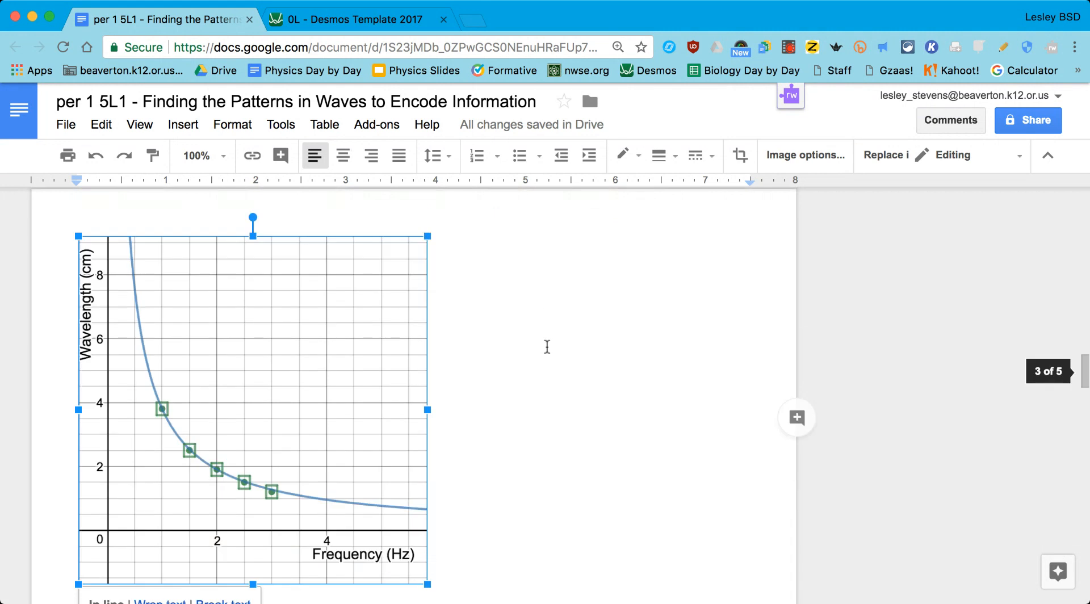
pyautogui.scroll(5, 547, 347)
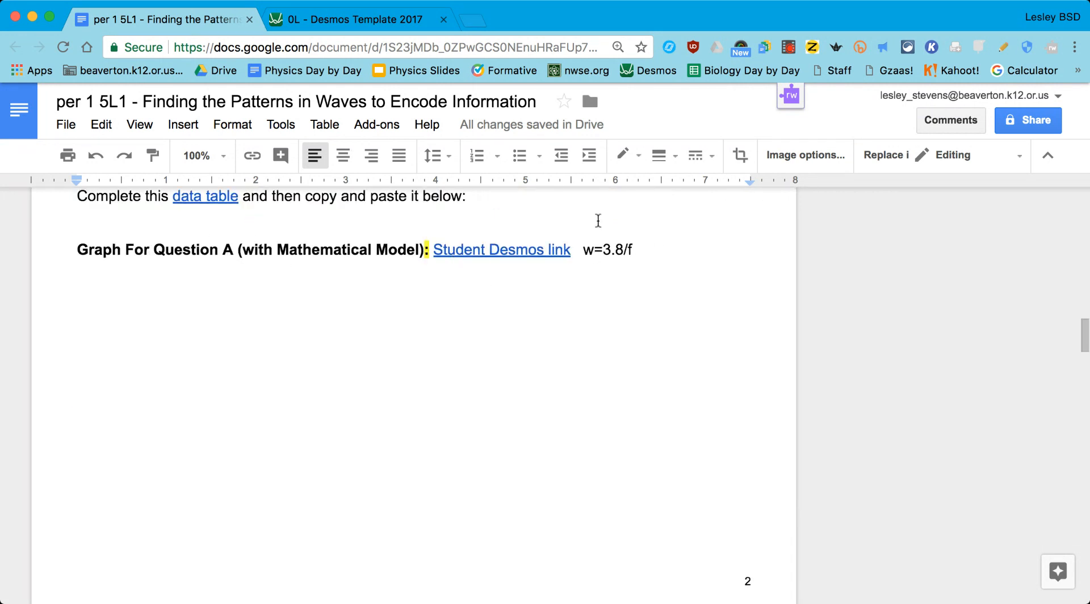
pyautogui.scroll(-5, 616, 345)
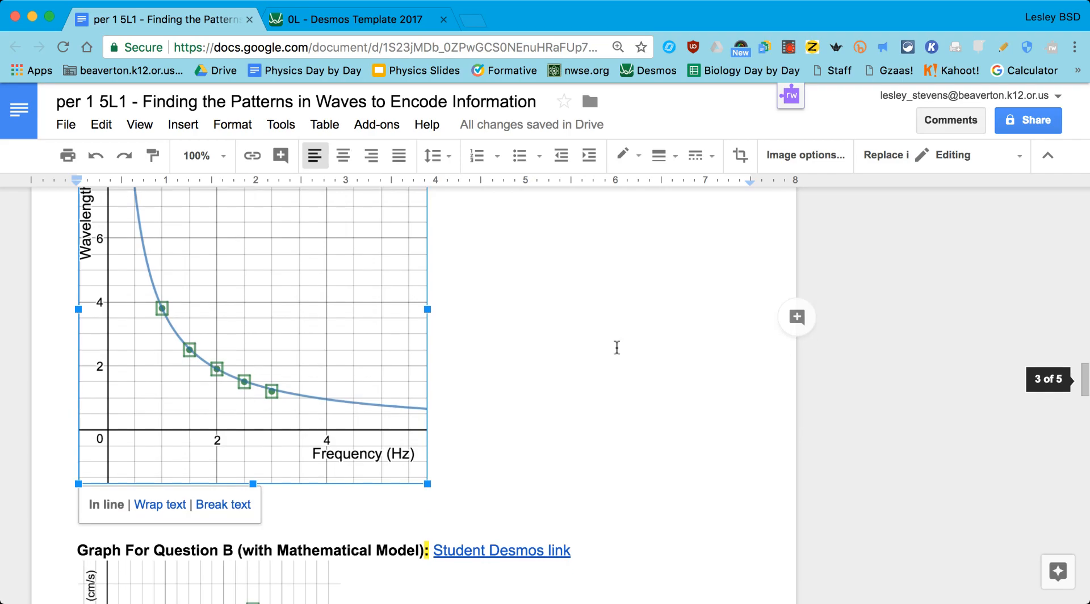
pyautogui.scroll(2, 508, 408)
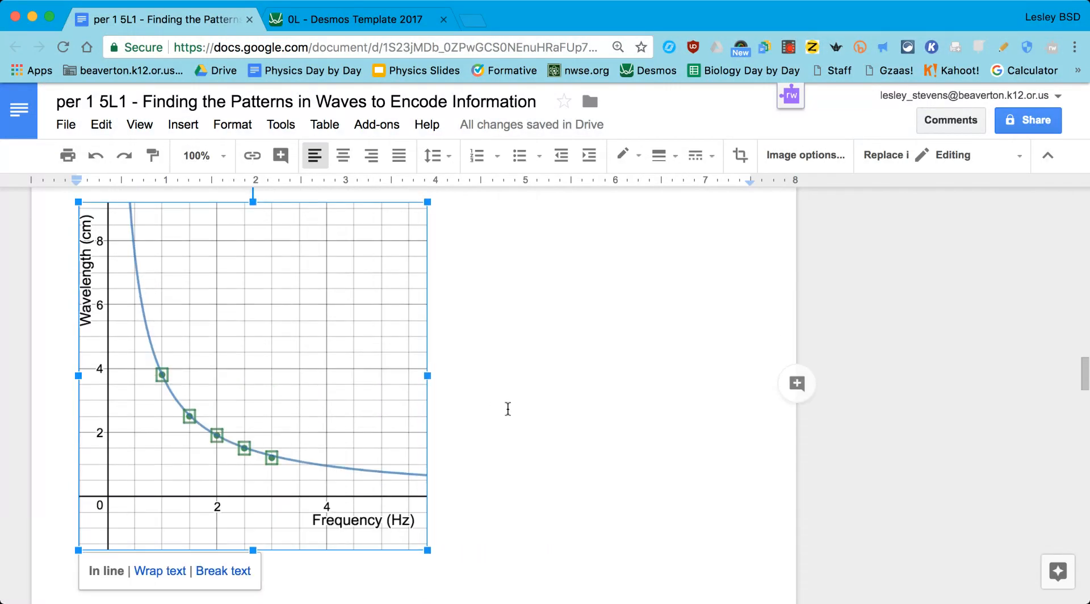
pyautogui.click(494, 413)
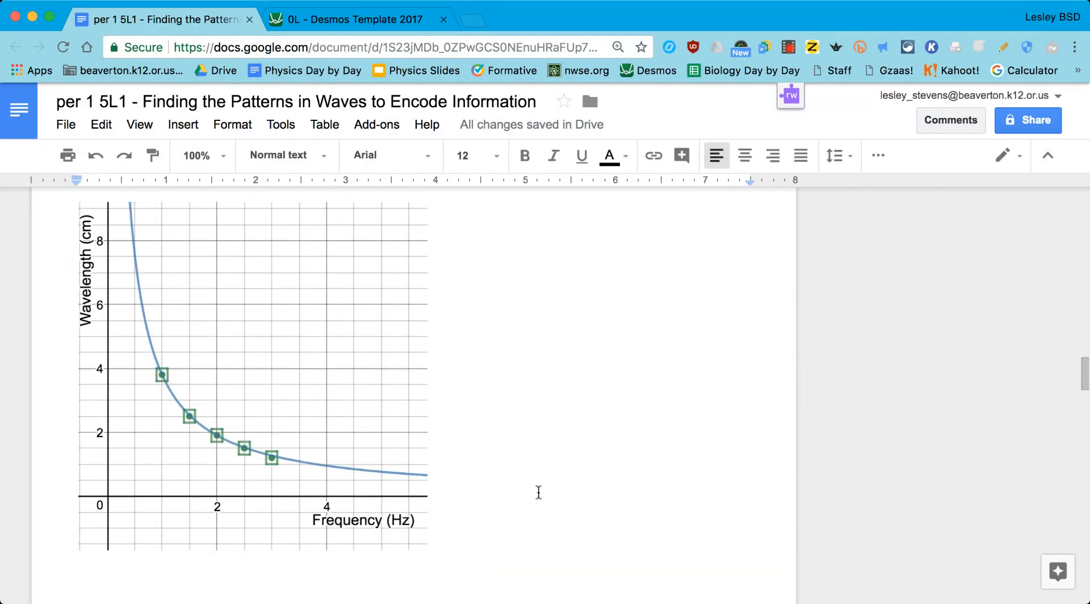
pyautogui.scroll(5, 538, 491)
pyautogui.scroll(-3, 539, 493)
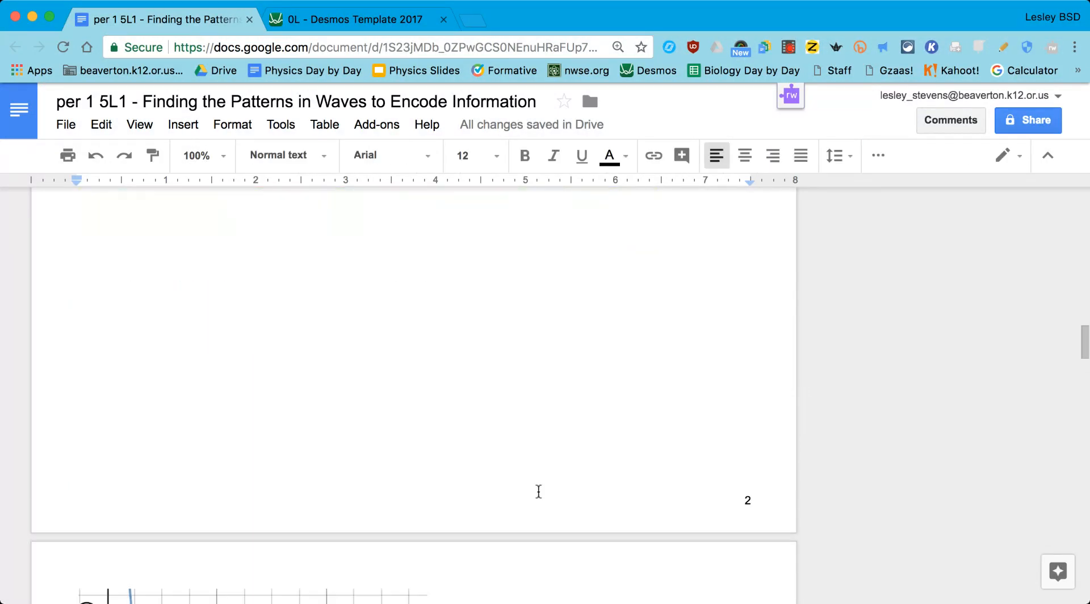